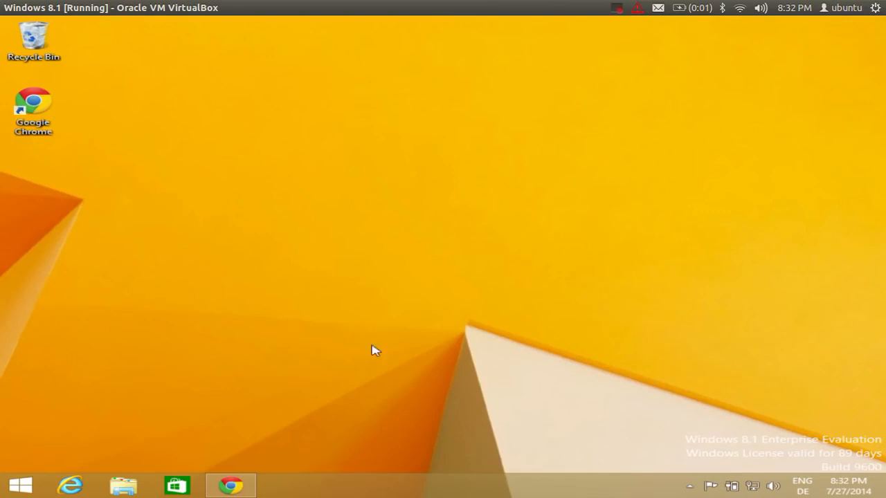
Run javac in a Command Prompt to check that the Java compiler is available, and close the window
{"action": "left_click", "coordinate": [20, 486]}
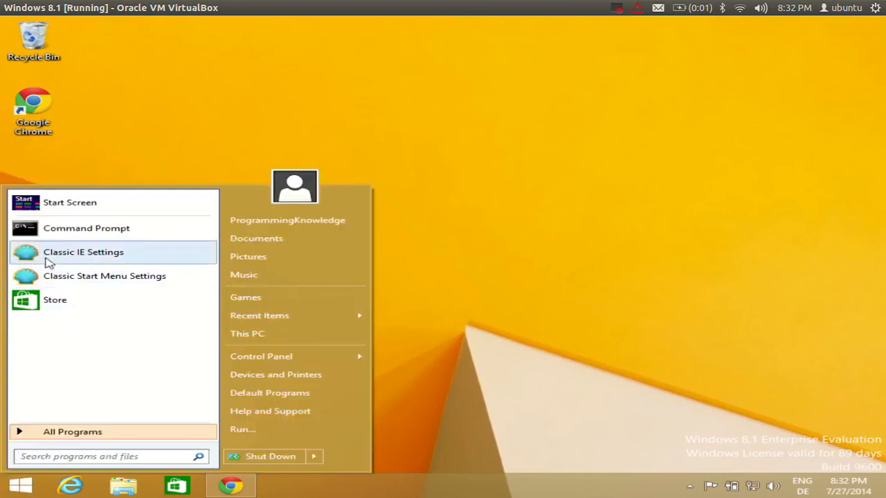
{"action": "left_click", "coordinate": [71, 229]}
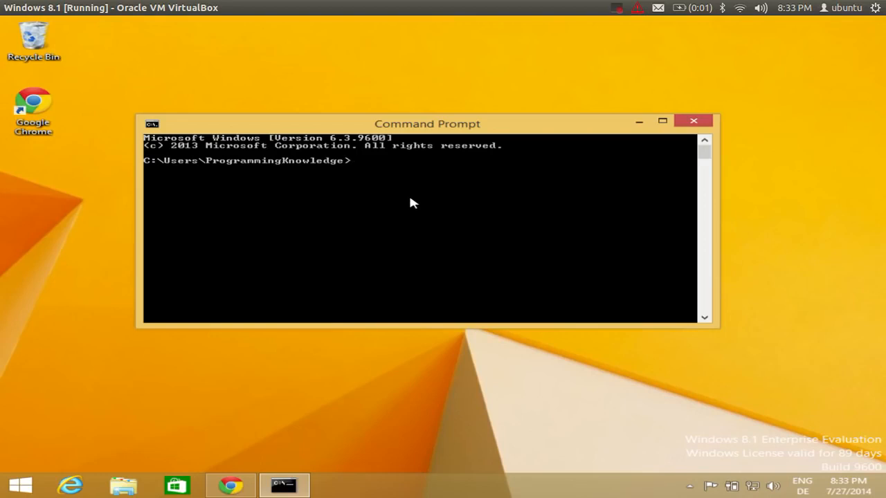
{"action": "type", "text": "javac"}
{"action": "key", "text": "Return"}
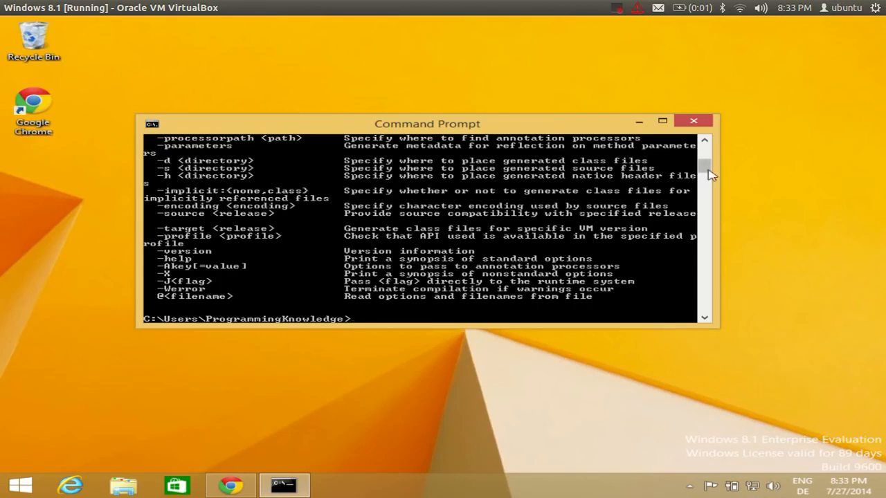
{"action": "mouse_move", "coordinate": [708, 170]}
{"action": "left_mouse_down"}
{"action": "mouse_move", "coordinate": [705, 147]}
{"action": "mouse_move", "coordinate": [704, 183]}
{"action": "mouse_move", "coordinate": [704, 163]}
{"action": "left_mouse_up"}
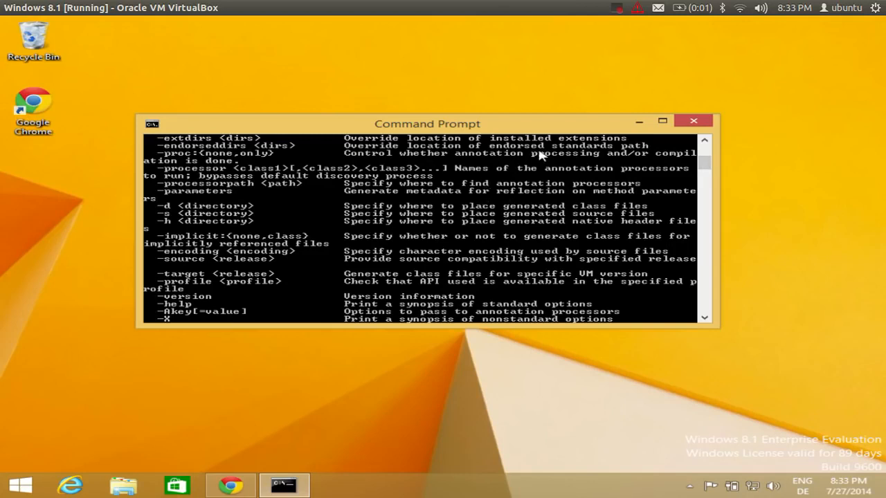
{"action": "left_click", "coordinate": [694, 122]}
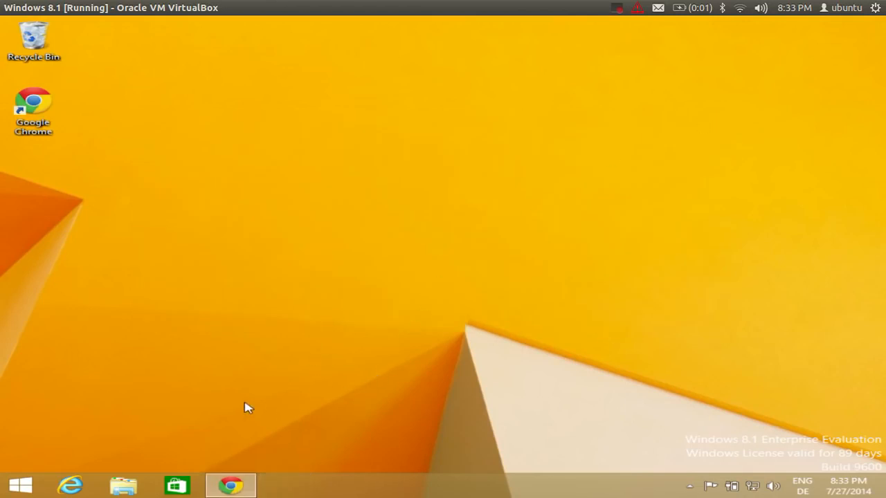
Search Google for "eclipse ide download" in Chrome and open the Eclipse downloads page from the results
{"action": "left_click", "coordinate": [225, 487]}
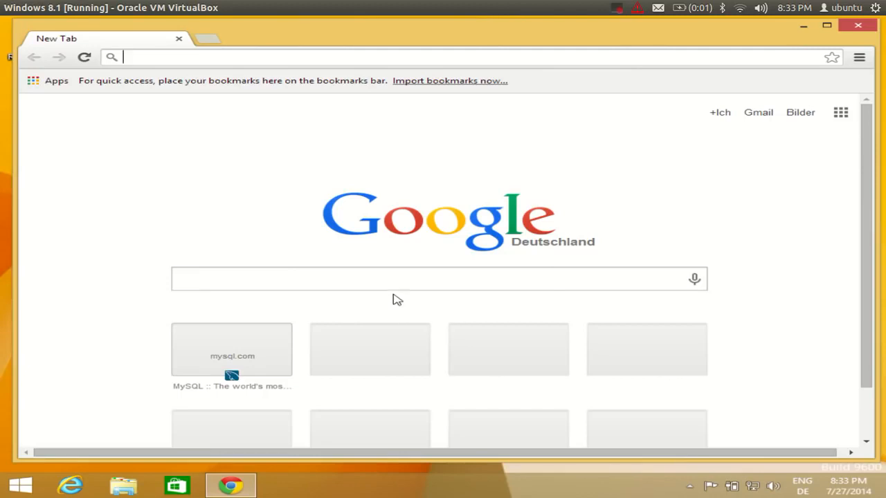
{"action": "left_click", "coordinate": [397, 283]}
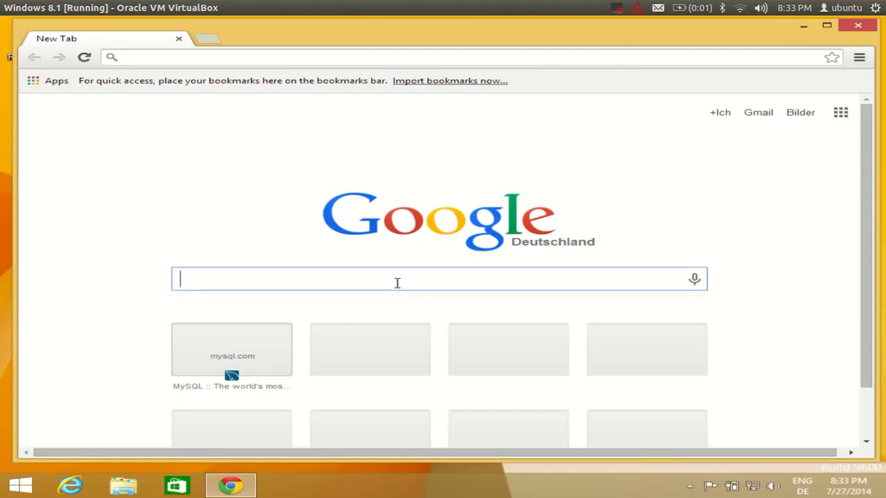
{"action": "type", "text": "eclip"}
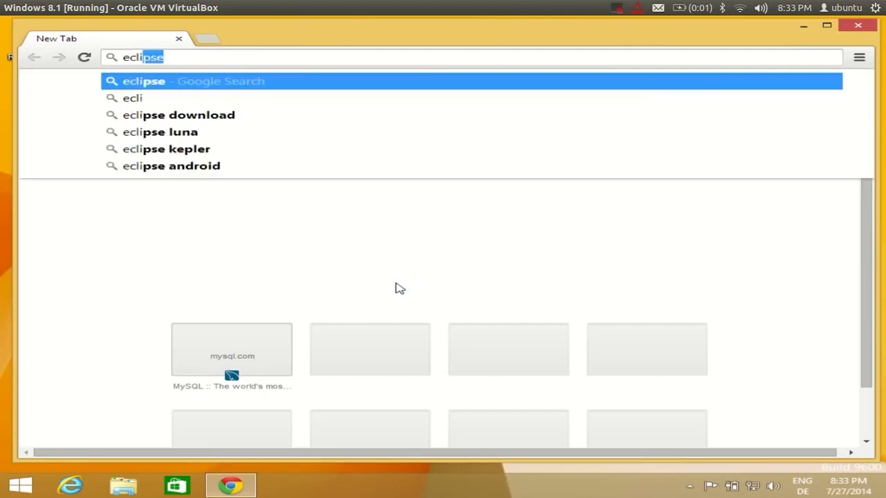
{"action": "type", "text": "se "}
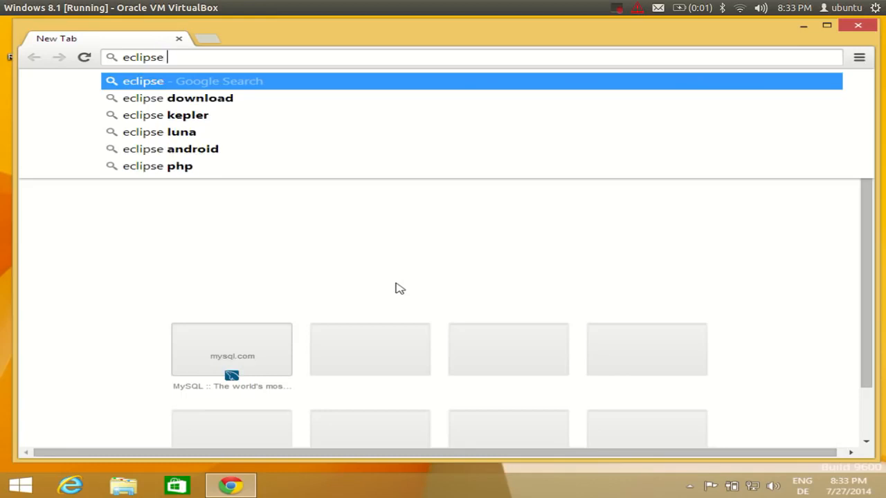
{"action": "type", "text": "ide"}
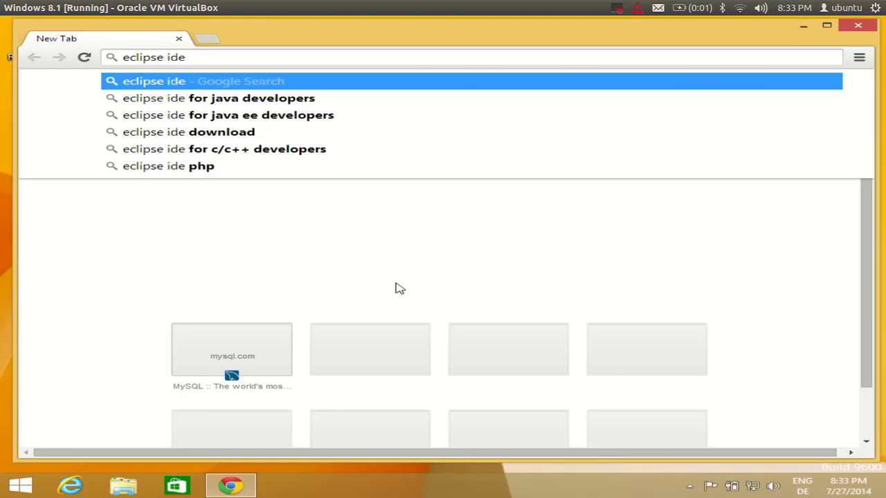
{"action": "type", "text": " do"}
{"action": "key", "text": "Down"}
{"action": "key", "text": "Return"}
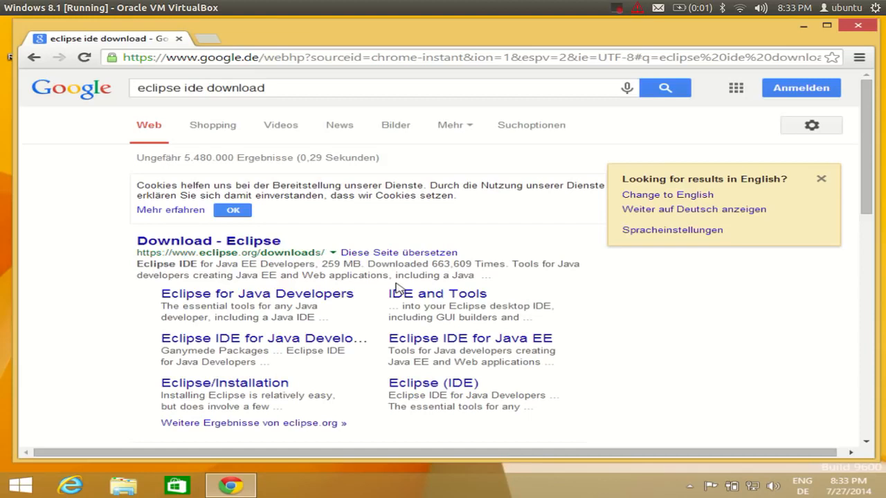
{"action": "left_click", "coordinate": [241, 242]}
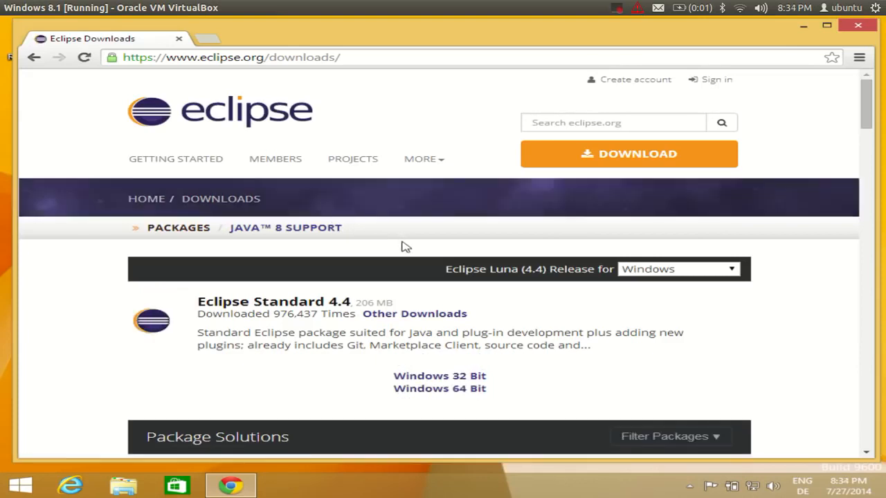
Look through the Eclipse Luna packages for Windows, including the Standard, Java EE and Java Developers editions
{"action": "scroll", "coordinate": [409, 247], "scroll_direction": "down", "scroll_amount": 3}
{"action": "scroll", "coordinate": [412, 257], "scroll_direction": "down", "scroll_amount": 1}
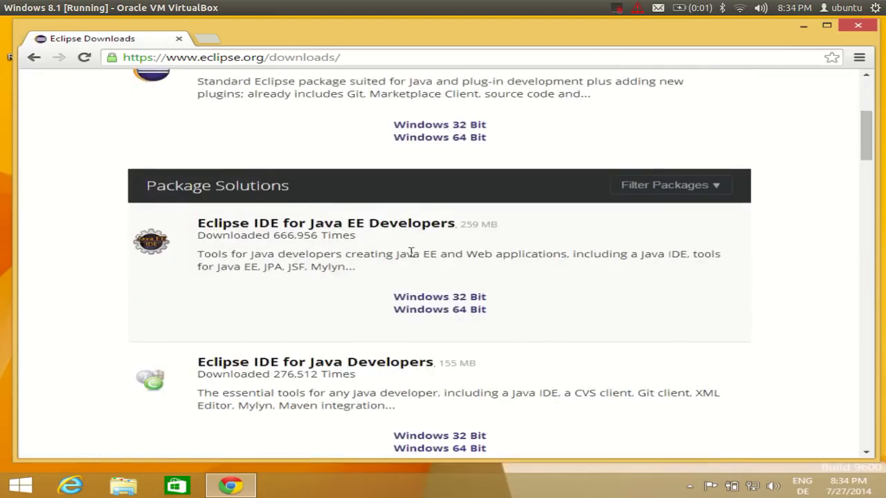
{"action": "scroll", "coordinate": [411, 254], "scroll_direction": "down", "scroll_amount": 8}
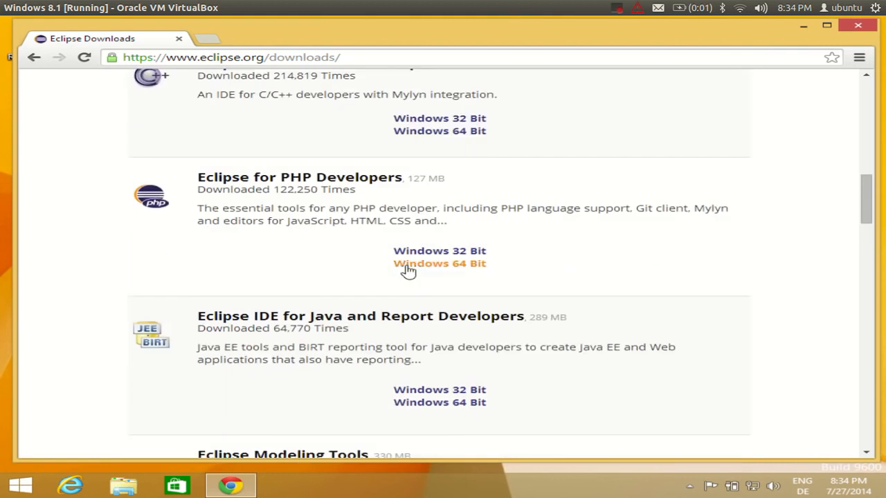
{"action": "scroll", "coordinate": [408, 271], "scroll_direction": "down", "scroll_amount": 12}
{"action": "scroll", "coordinate": [409, 271], "scroll_direction": "up", "scroll_amount": 20}
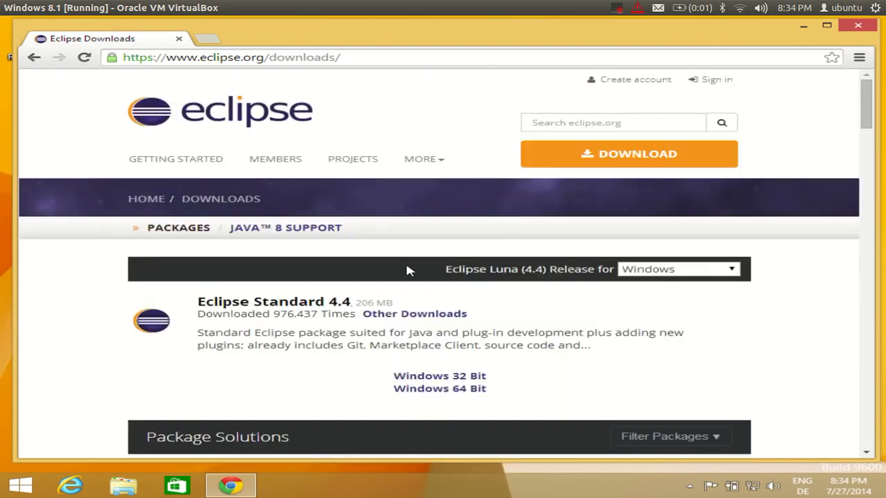
{"action": "scroll", "coordinate": [407, 270], "scroll_direction": "down", "scroll_amount": 2}
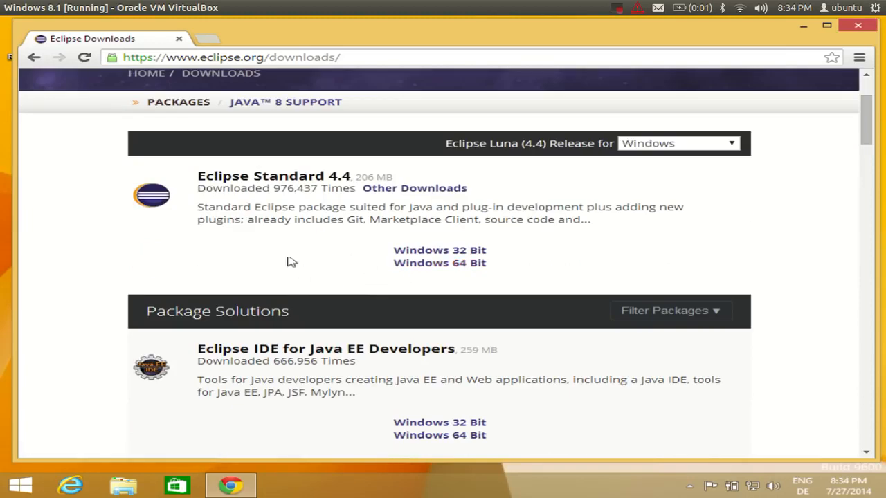
{"action": "scroll", "coordinate": [314, 274], "scroll_direction": "down", "scroll_amount": 1}
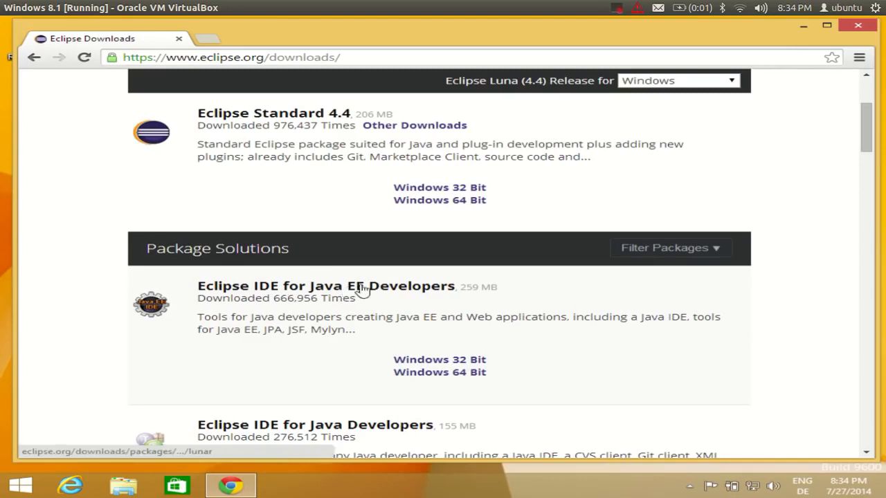
{"action": "scroll", "coordinate": [351, 292], "scroll_direction": "down", "scroll_amount": 3}
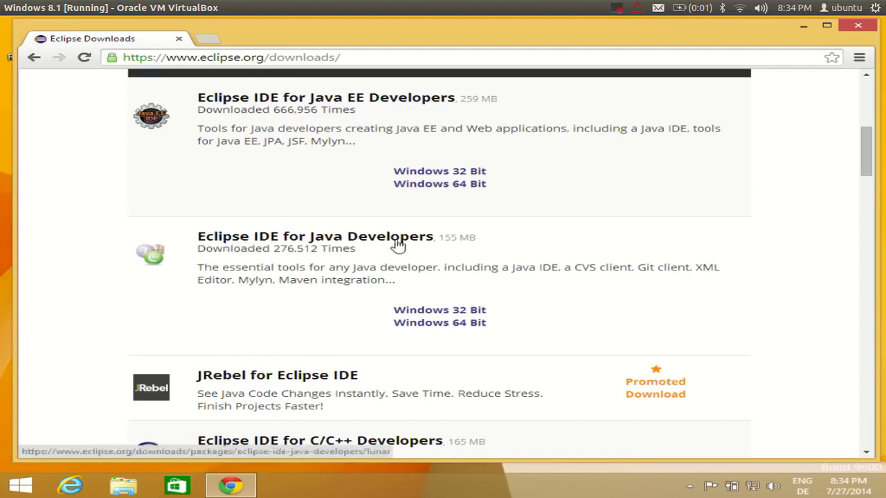
{"action": "left_click", "coordinate": [443, 326]}
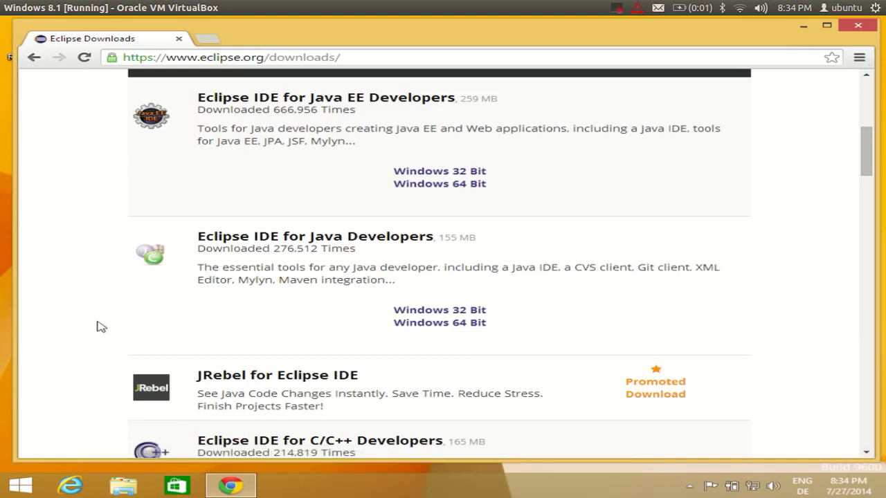
Search Windows for "system", check the computer's system type in the System window, and close it
{"action": "left_click", "coordinate": [29, 489]}
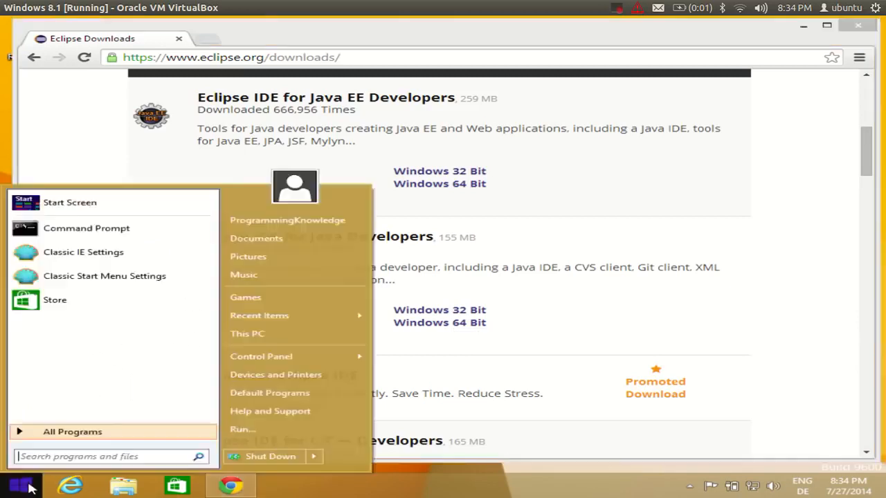
{"action": "left_click", "coordinate": [79, 201]}
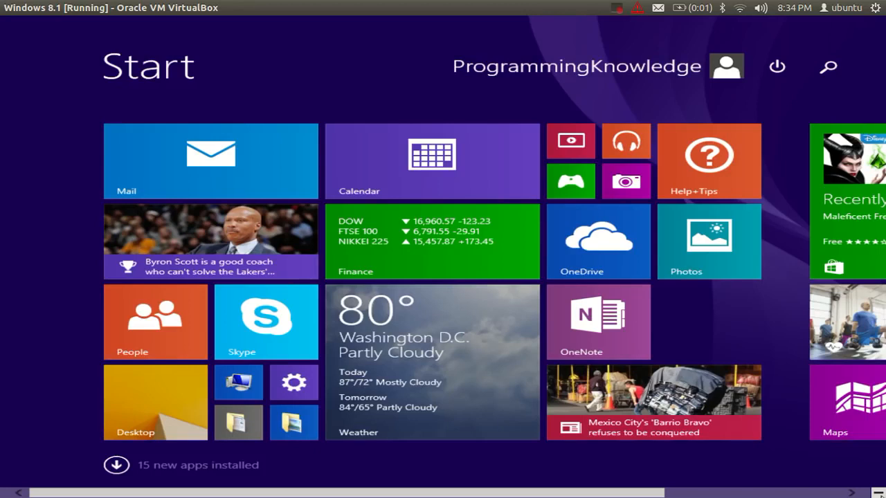
{"action": "mouse_move", "coordinate": [880, 27]}
{"action": "left_click", "coordinate": [846, 135]}
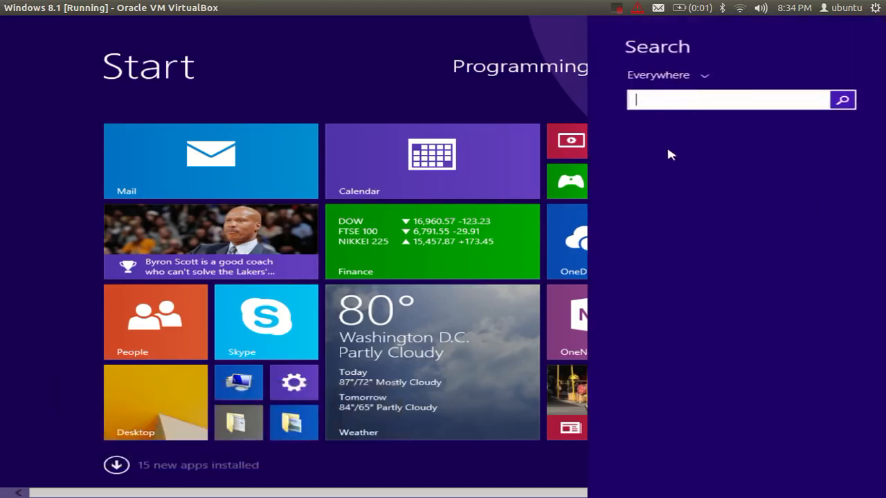
{"action": "type", "text": "system"}
{"action": "left_click", "coordinate": [678, 138]}
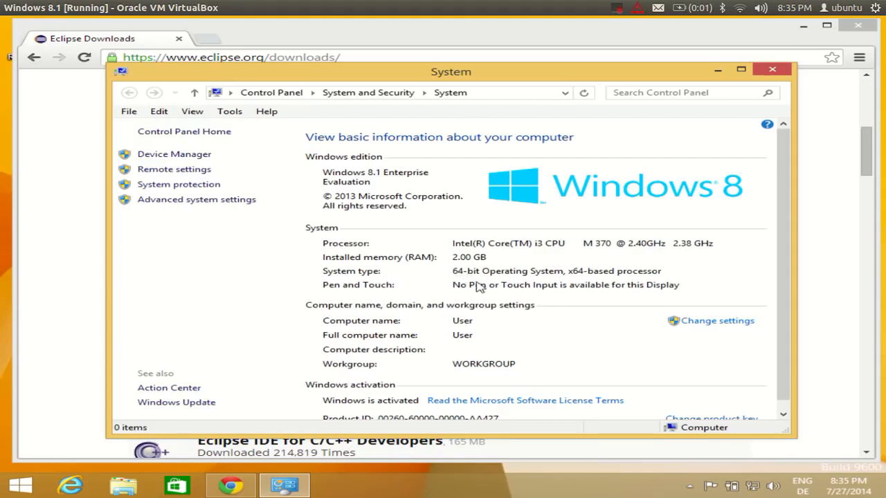
{"action": "left_click", "coordinate": [771, 69]}
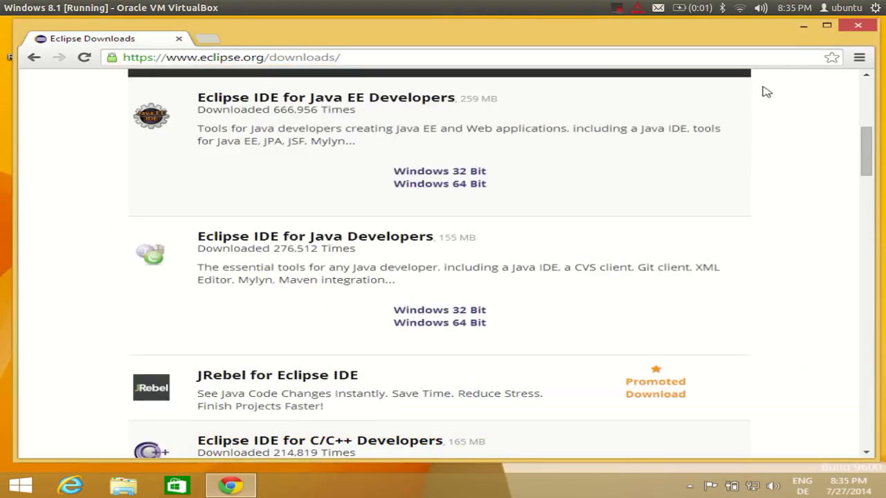
Download the Windows 64 Bit package of Eclipse IDE for Java Developers from the Selfnet e.V. mirror in Germany
{"action": "left_click", "coordinate": [446, 322]}
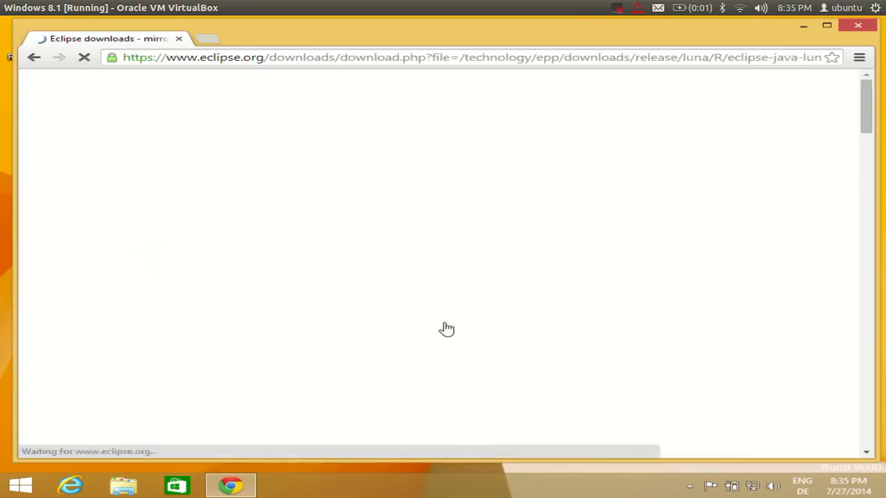
{"action": "scroll", "coordinate": [444, 284], "scroll_direction": "down", "scroll_amount": 3}
{"action": "scroll", "coordinate": [444, 279], "scroll_direction": "down", "scroll_amount": 3}
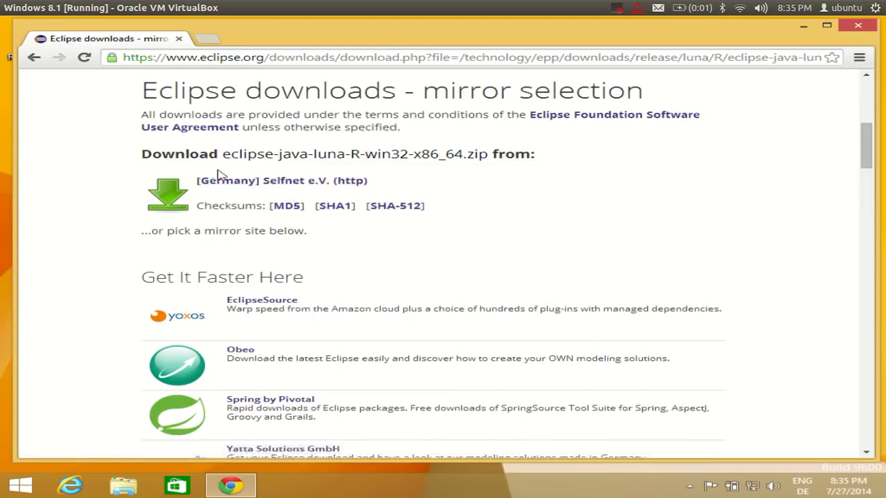
{"action": "left_click", "coordinate": [281, 184]}
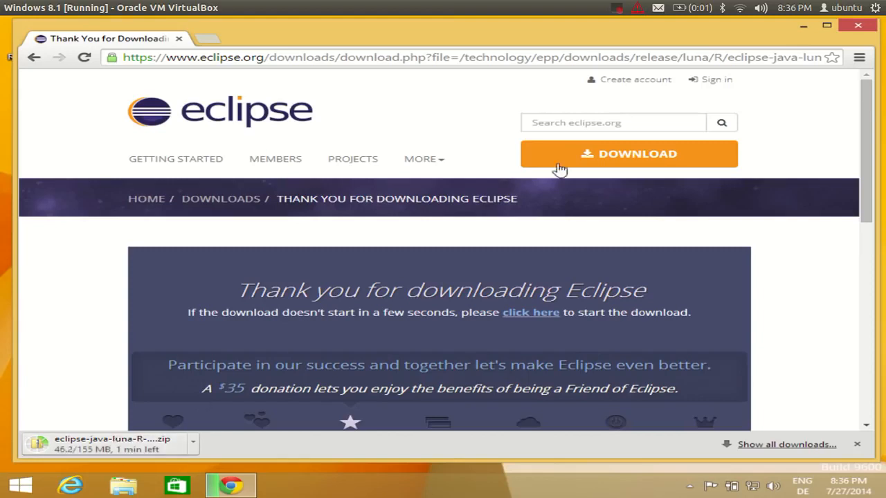
{"action": "left_click", "coordinate": [618, 9]}
{"action": "left_click", "coordinate": [657, 41]}
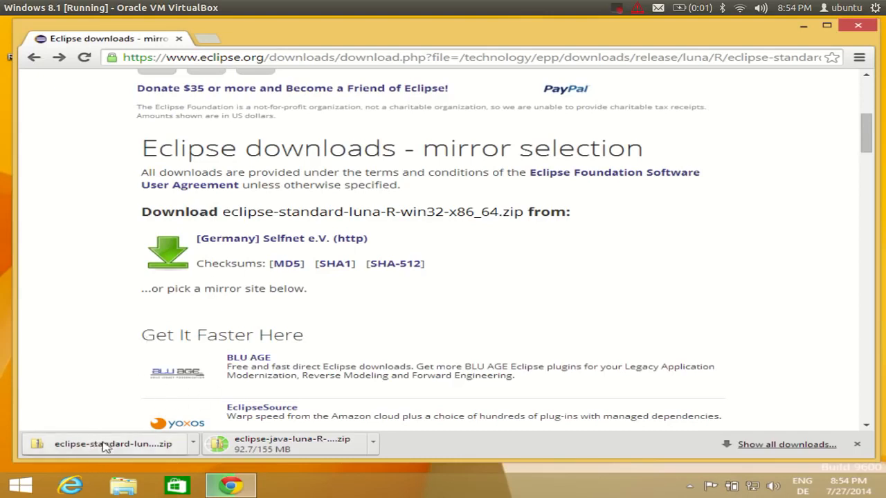
Extract eclipse-standard-luna-R-win32-x86_64 from the Downloads folder into the suggested destination, with the extracted files shown when complete
{"action": "left_click", "coordinate": [123, 486]}
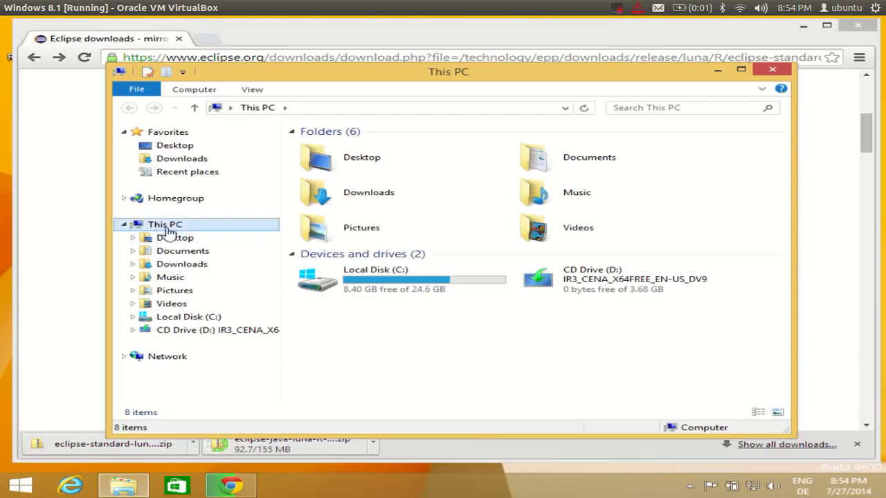
{"action": "left_click", "coordinate": [208, 162]}
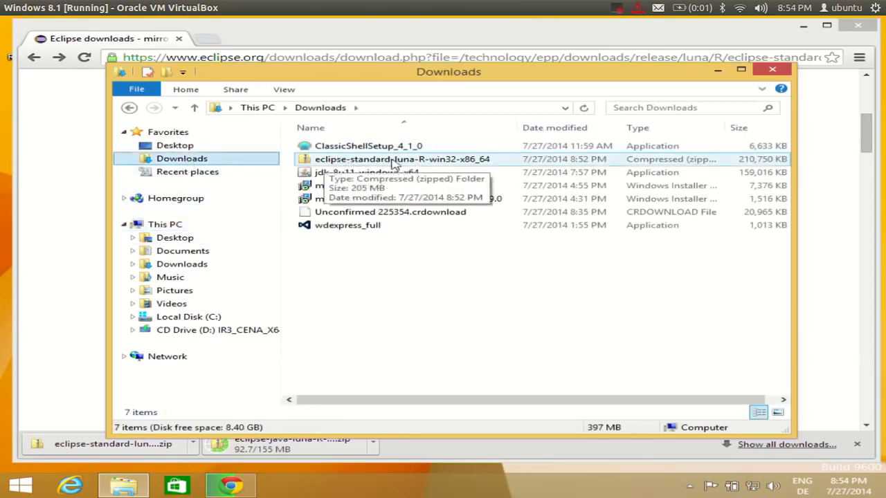
{"action": "left_click", "coordinate": [369, 163]}
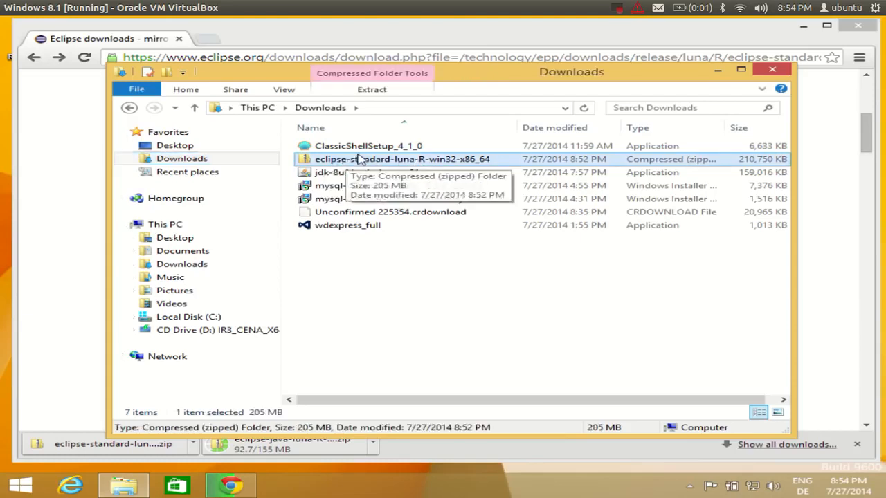
{"action": "right_click", "coordinate": [359, 163]}
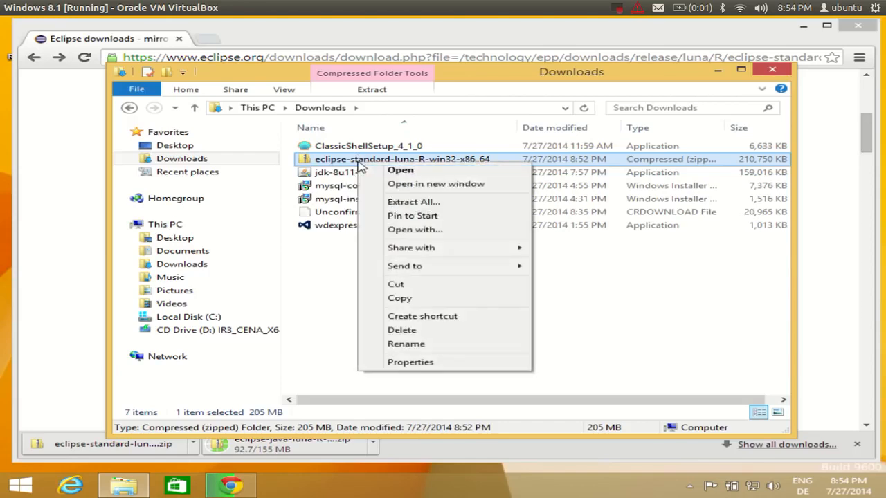
{"action": "left_click", "coordinate": [400, 206]}
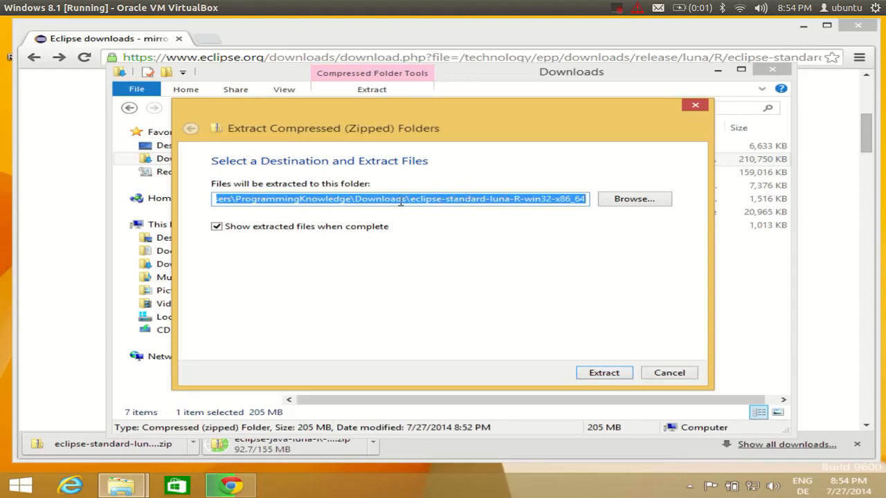
{"action": "left_click", "coordinate": [597, 374]}
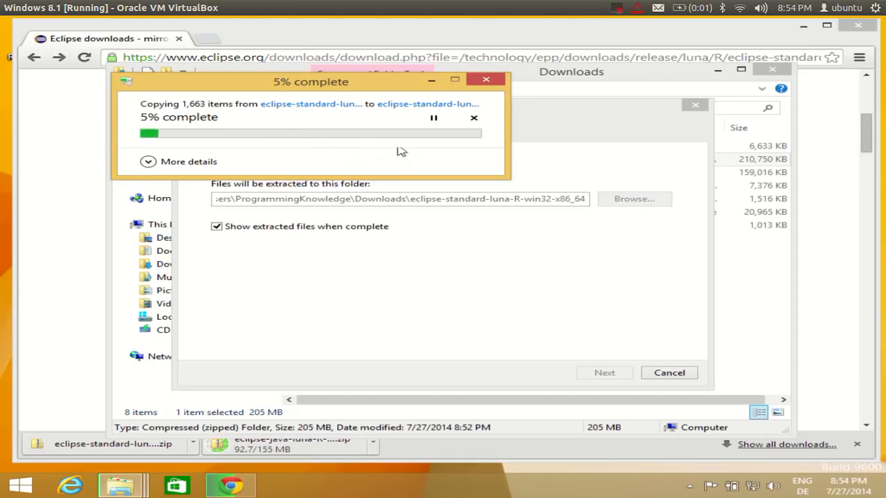
{"action": "left_click", "coordinate": [618, 8]}
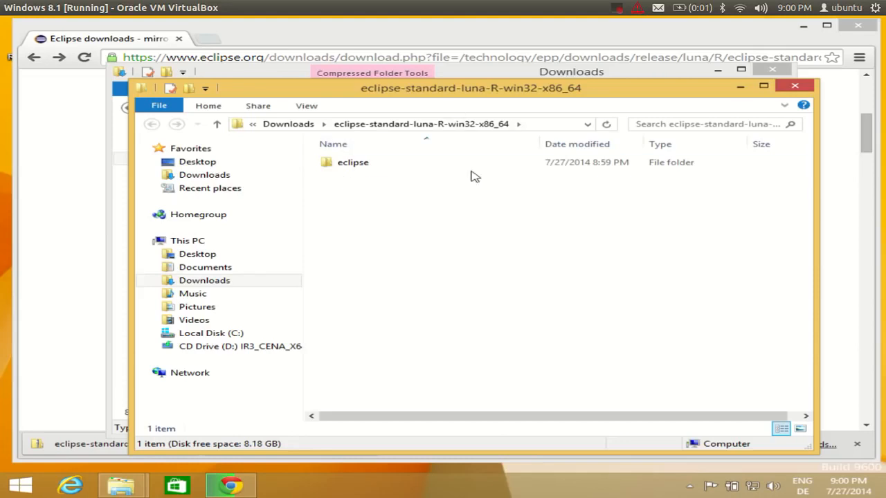
Move the extracted eclipse folder from Downloads\eclipse-standard-luna-R-win32-x86_64 into C:\Program Files, granting administrator permission
{"action": "left_click", "coordinate": [283, 128]}
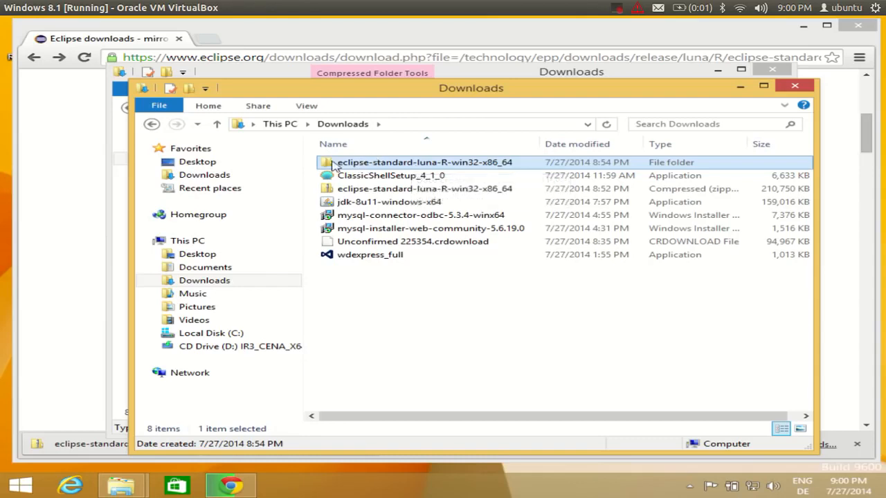
{"action": "double_click", "coordinate": [381, 165]}
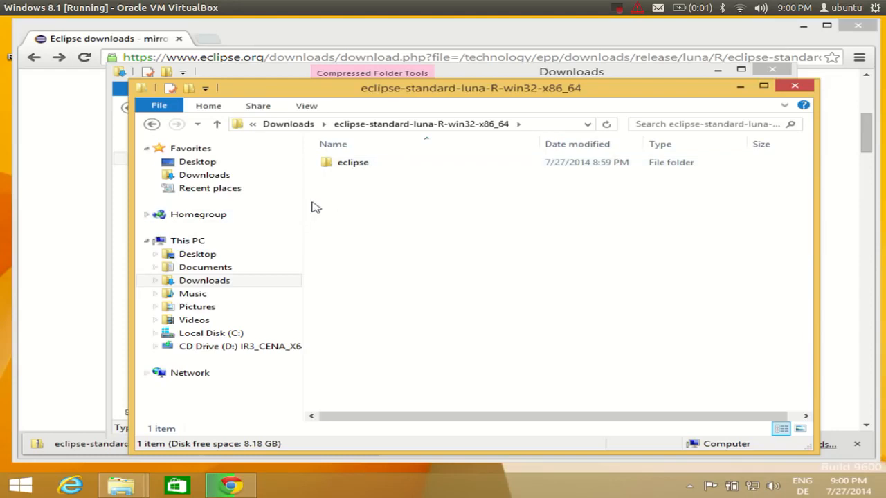
{"action": "left_click", "coordinate": [356, 168]}
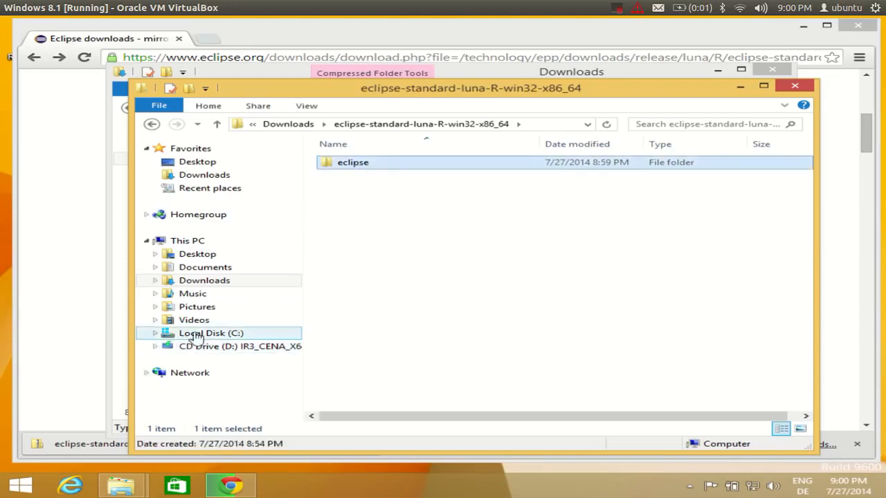
{"action": "left_click", "coordinate": [154, 333]}
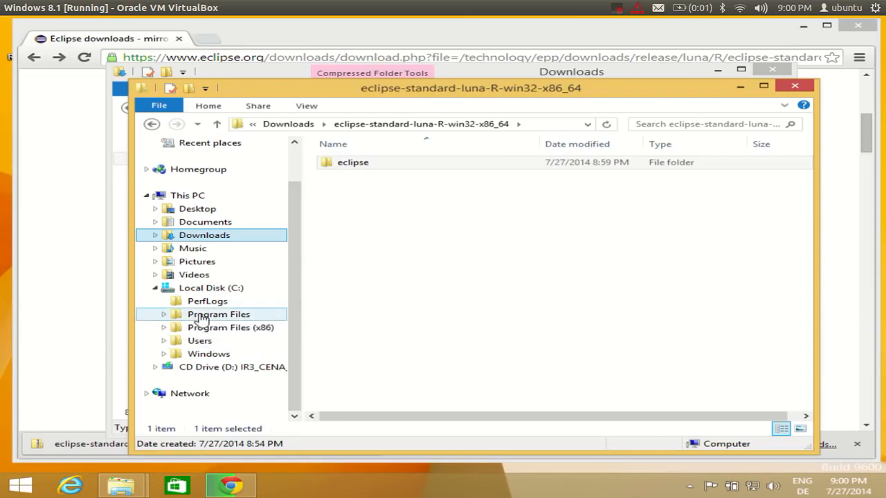
{"action": "right_click", "coordinate": [366, 166]}
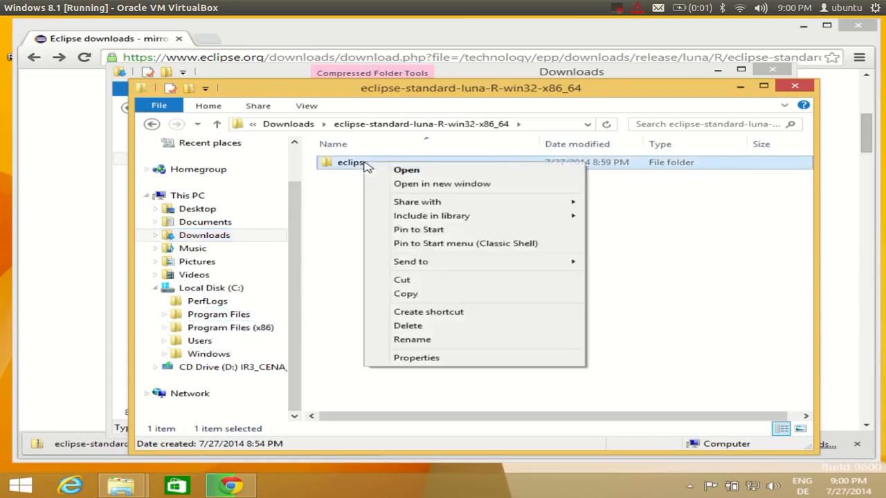
{"action": "left_click", "coordinate": [400, 279]}
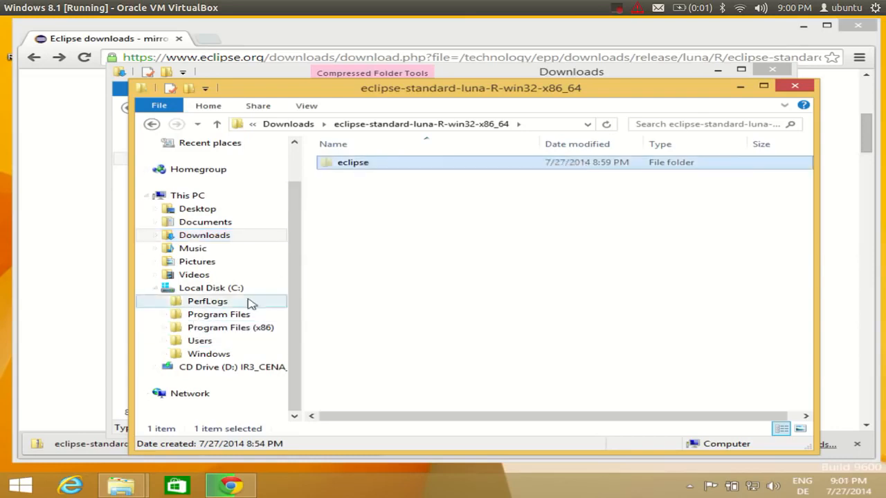
{"action": "left_click", "coordinate": [228, 315]}
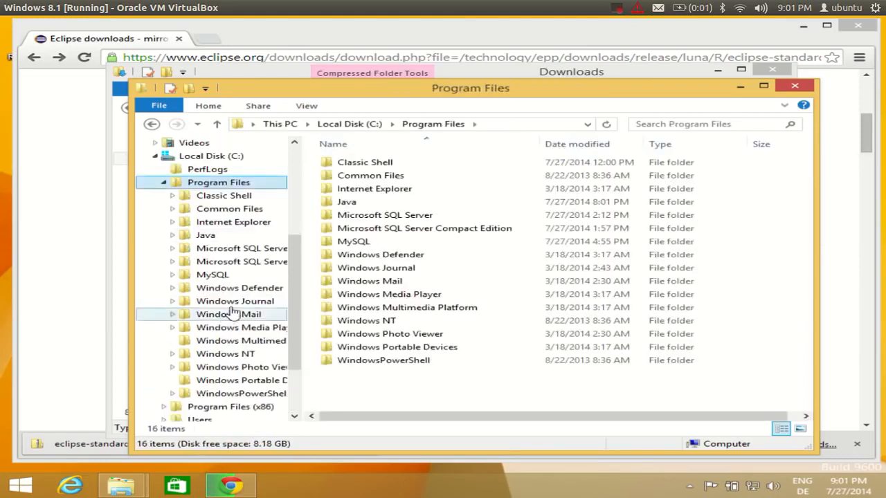
{"action": "right_click", "coordinate": [366, 390]}
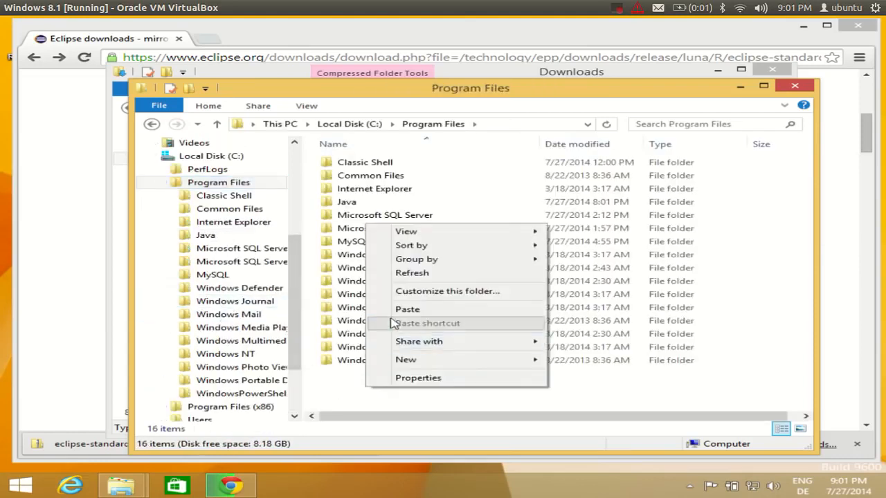
{"action": "left_click", "coordinate": [398, 314]}
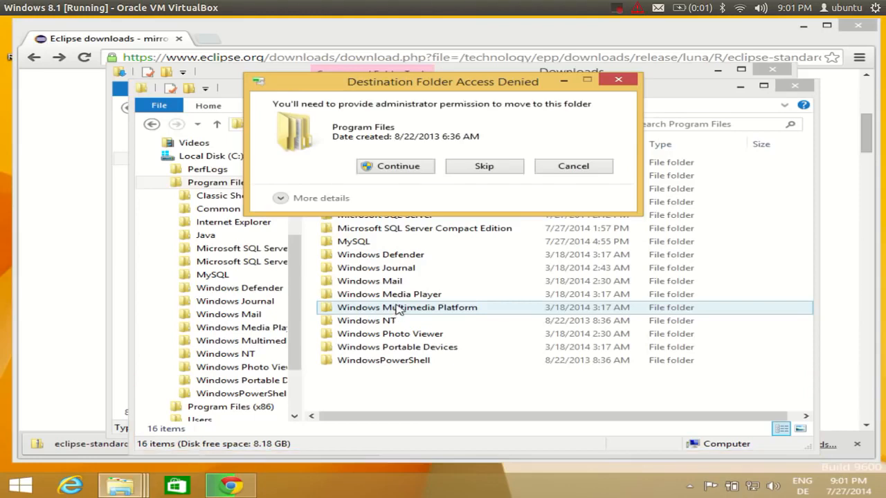
{"action": "left_click", "coordinate": [413, 168]}
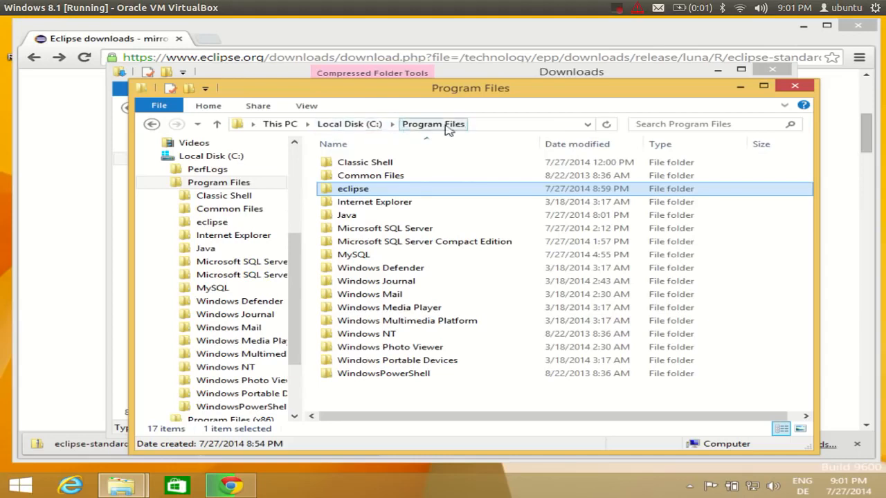
Pin the eclipse application from the moved eclipse folder to the Classic Shell Start menu and check its entry there
{"action": "double_click", "coordinate": [350, 192]}
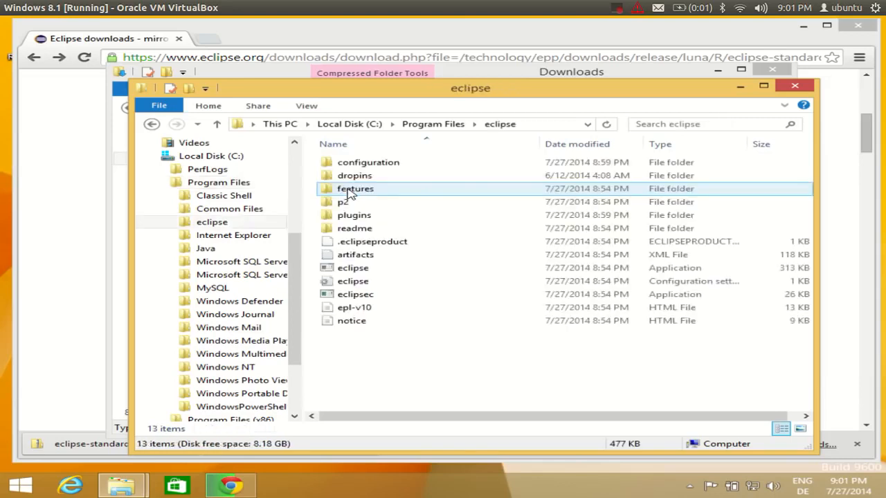
{"action": "right_click", "coordinate": [352, 272]}
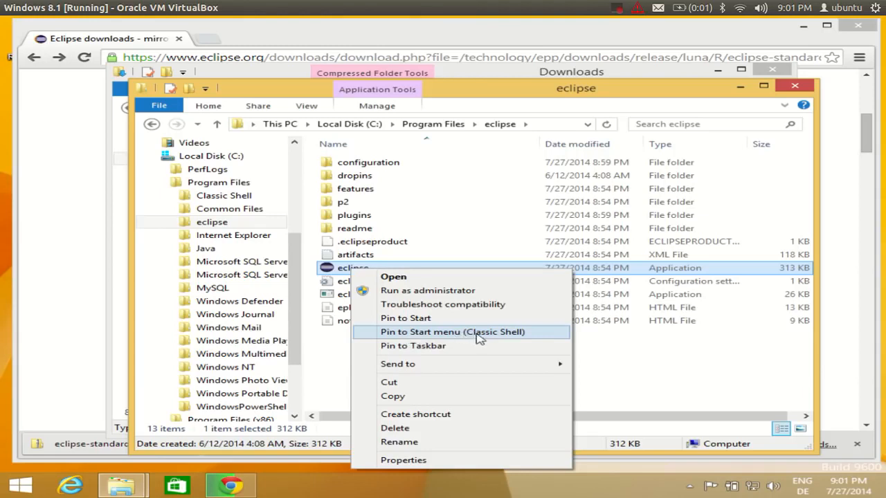
{"action": "left_click", "coordinate": [438, 333]}
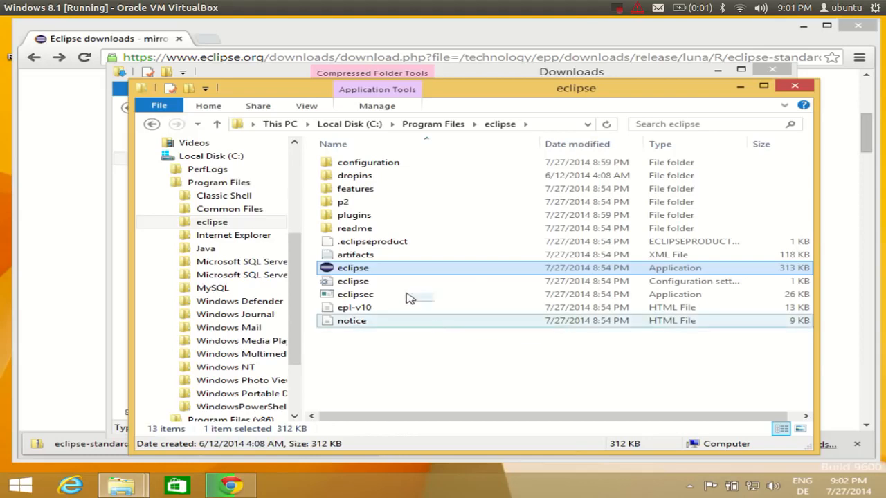
{"action": "left_click", "coordinate": [21, 487]}
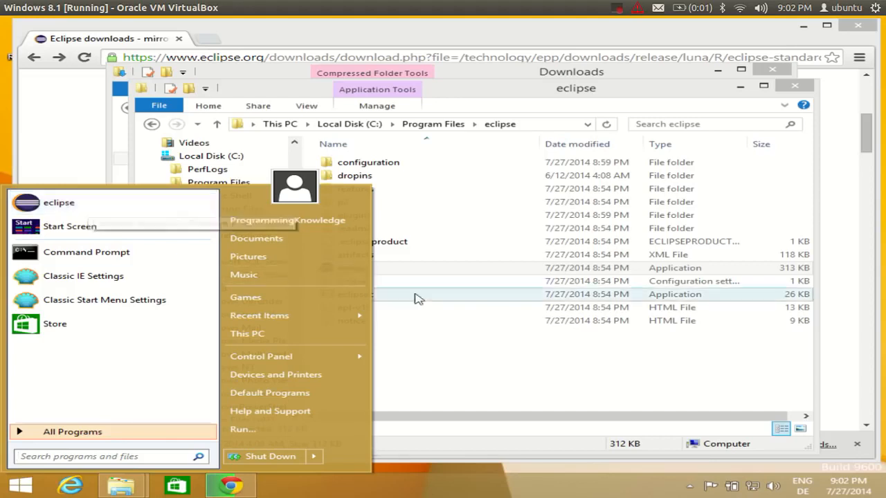
{"action": "left_click", "coordinate": [452, 366]}
Launch the eclipse application, allow it to run past SmartScreen, and accept the suggested workspace folder as the default without asking again
{"action": "left_click", "coordinate": [350, 271]}
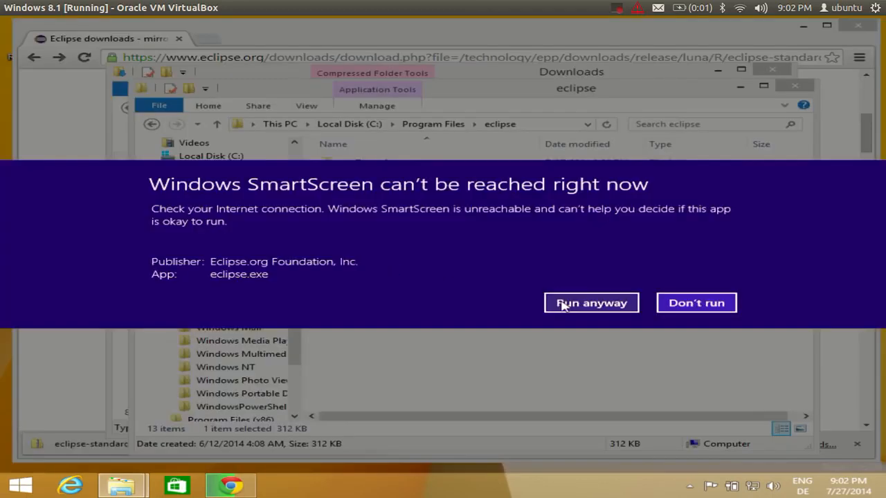
{"action": "left_click", "coordinate": [590, 303]}
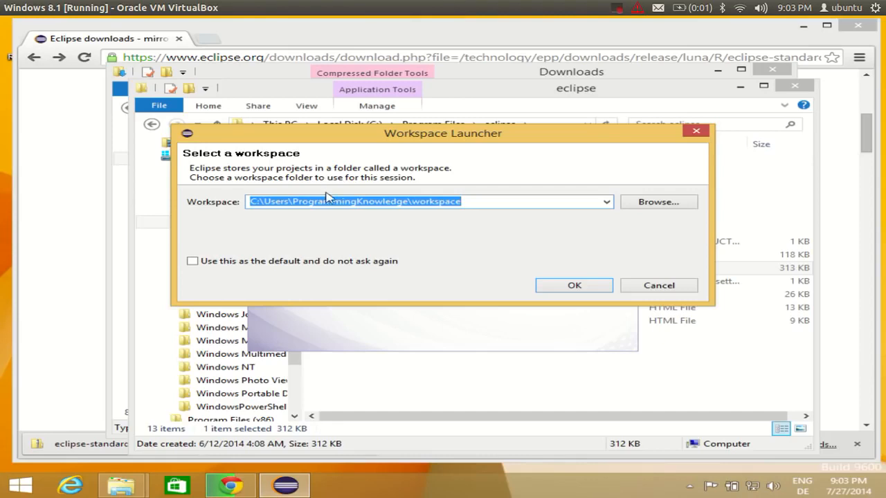
{"action": "left_click", "coordinate": [466, 203]}
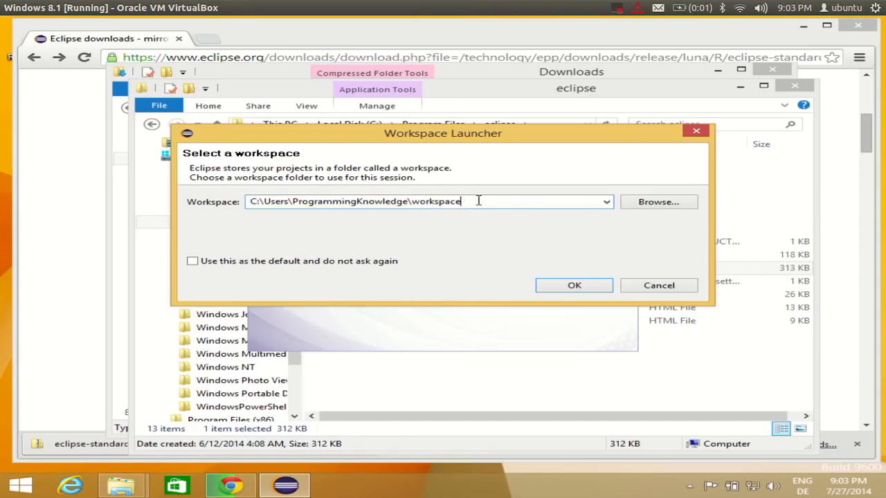
{"action": "left_click_drag", "start_coordinate": [478, 201], "coordinate": [248, 201]}
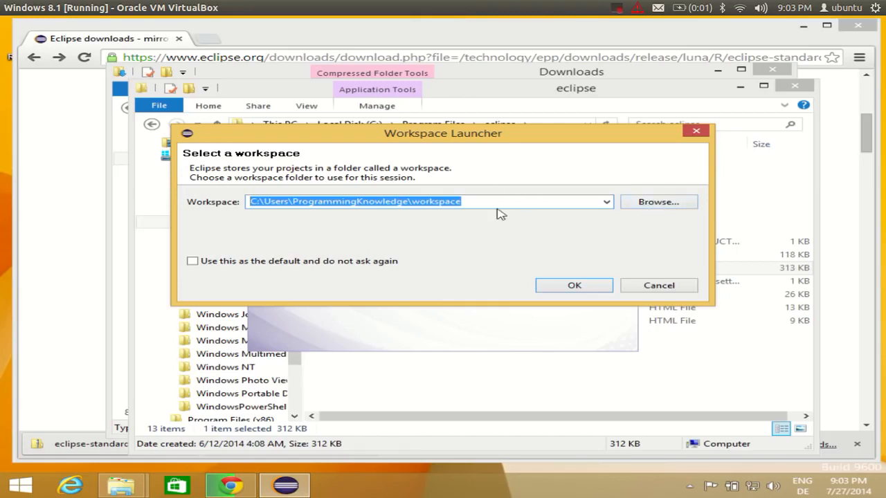
{"action": "left_click", "coordinate": [474, 203]}
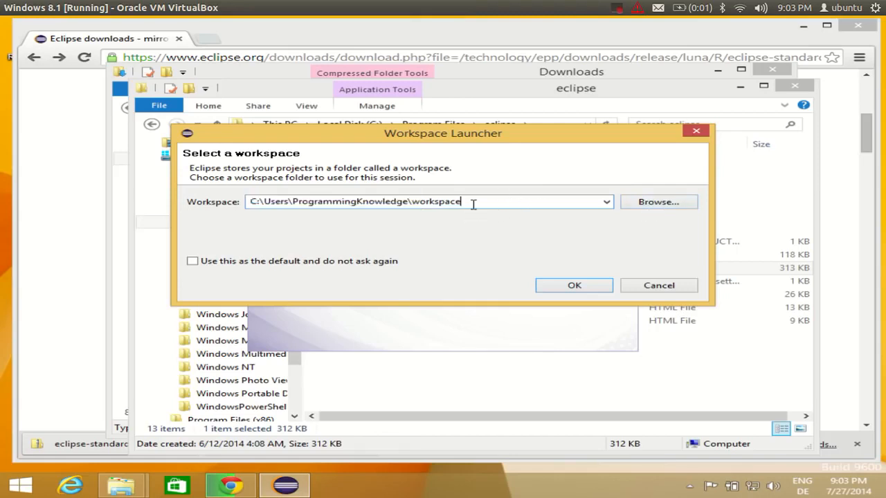
{"action": "left_click", "coordinate": [192, 262]}
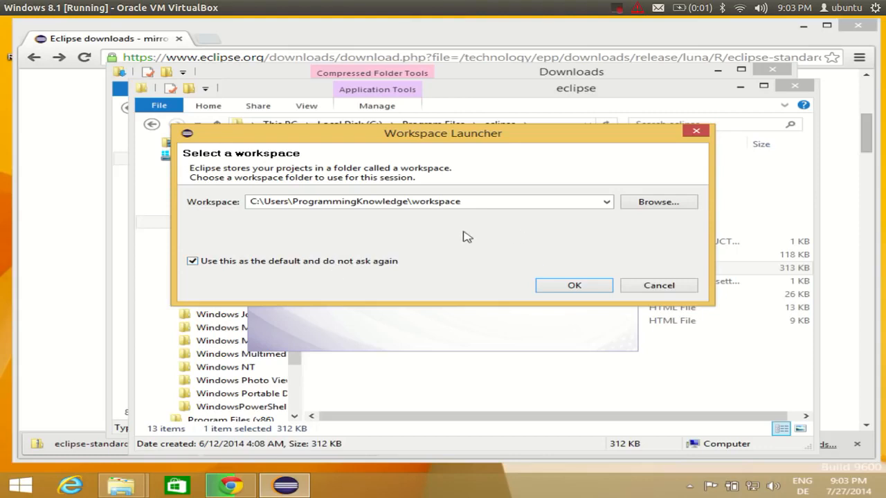
{"action": "left_click", "coordinate": [483, 202]}
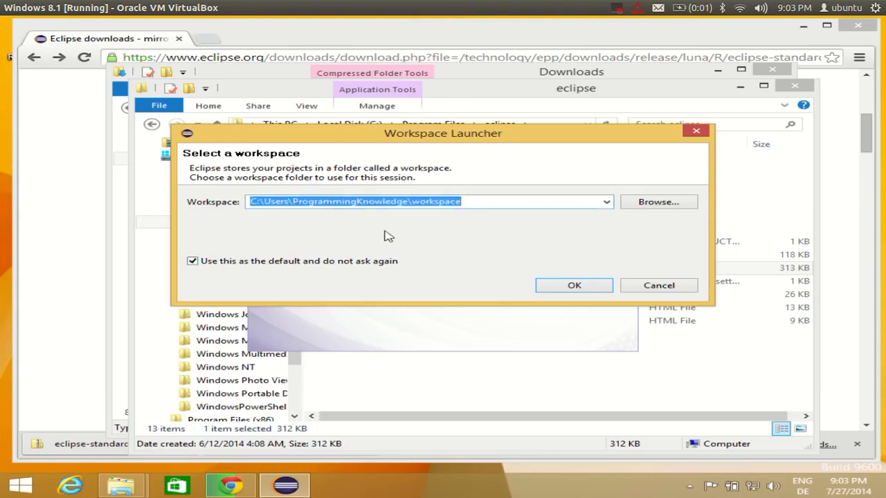
{"action": "left_click", "coordinate": [573, 285]}
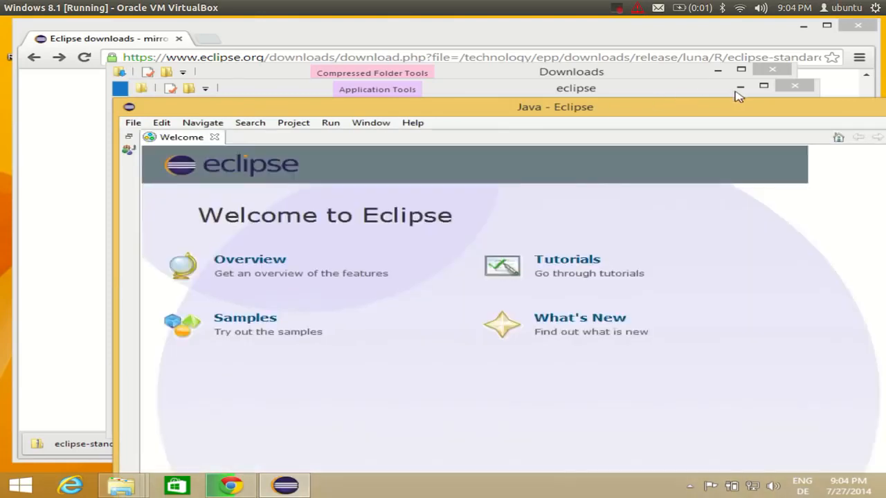
Close the two File Explorer windows and maximize the Eclipse window
{"action": "left_click", "coordinate": [789, 87]}
{"action": "left_click", "coordinate": [779, 71]}
{"action": "left_click_drag", "start_coordinate": [379, 107], "coordinate": [278, 44]}
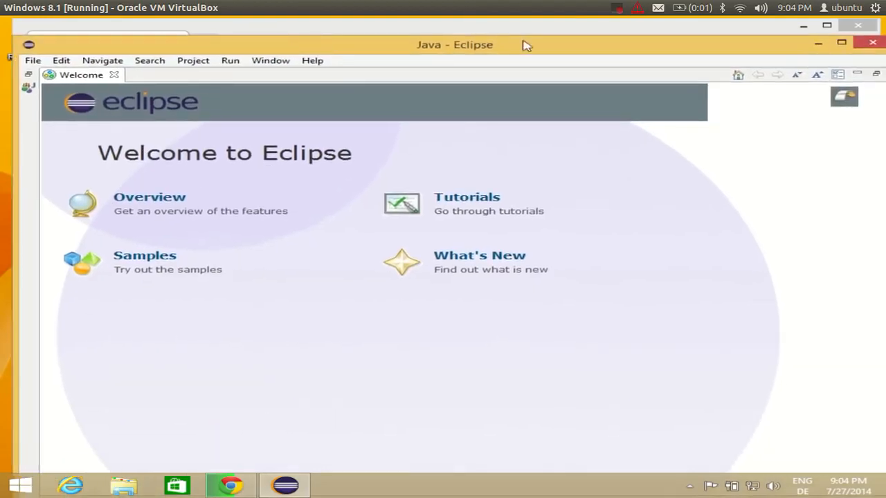
{"action": "double_click", "coordinate": [679, 50]}
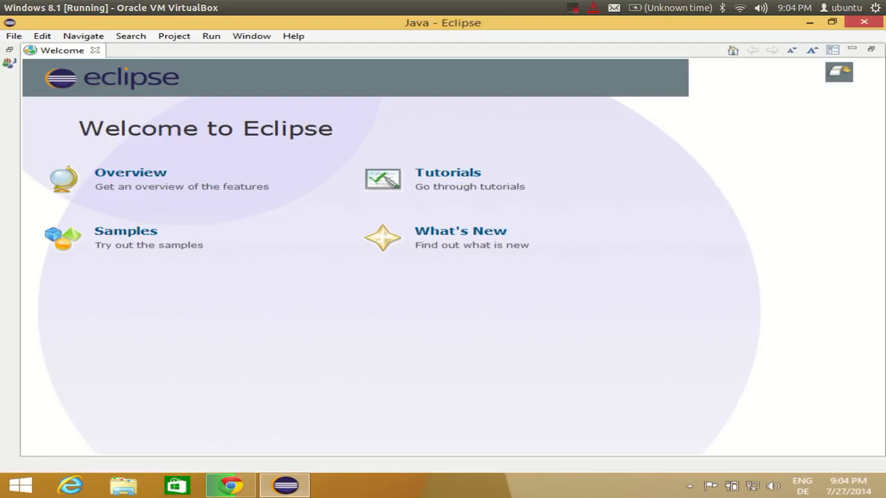
Create a Java project named HelloWorld in the default location with the JavaSE-1.8 execution environment and separate source and class folders
{"action": "left_click", "coordinate": [13, 38]}
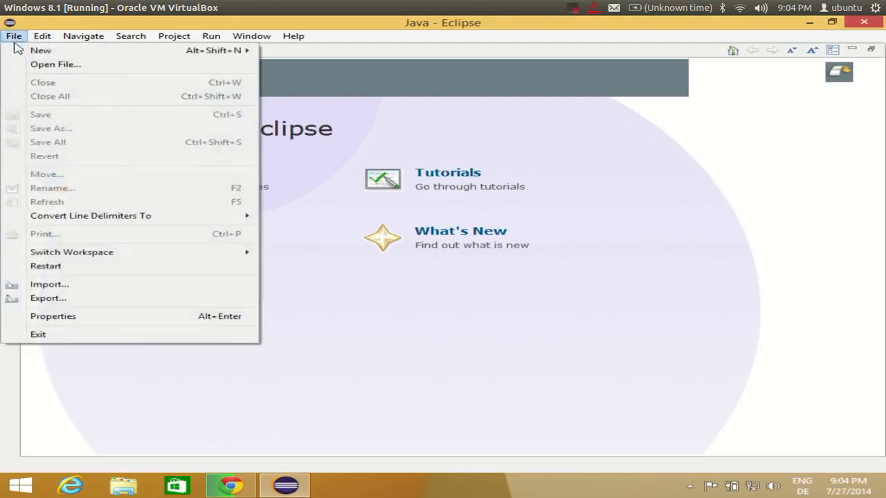
{"action": "mouse_move", "coordinate": [20, 50]}
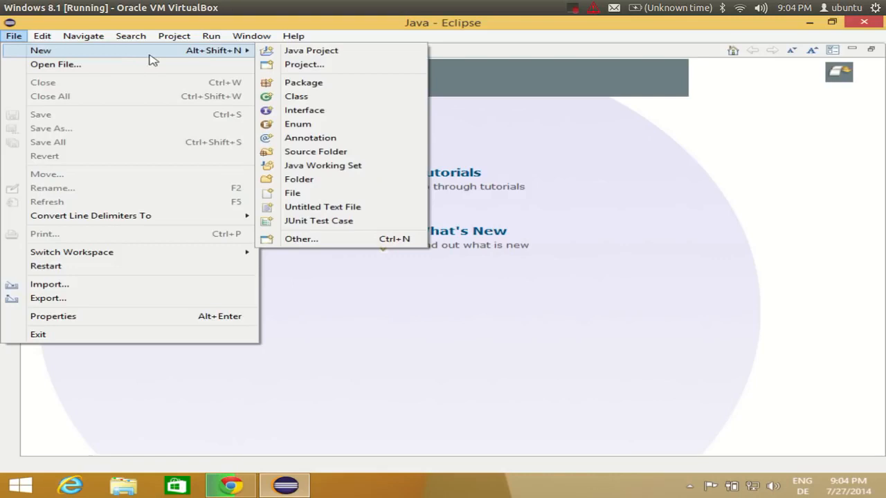
{"action": "left_click", "coordinate": [318, 52]}
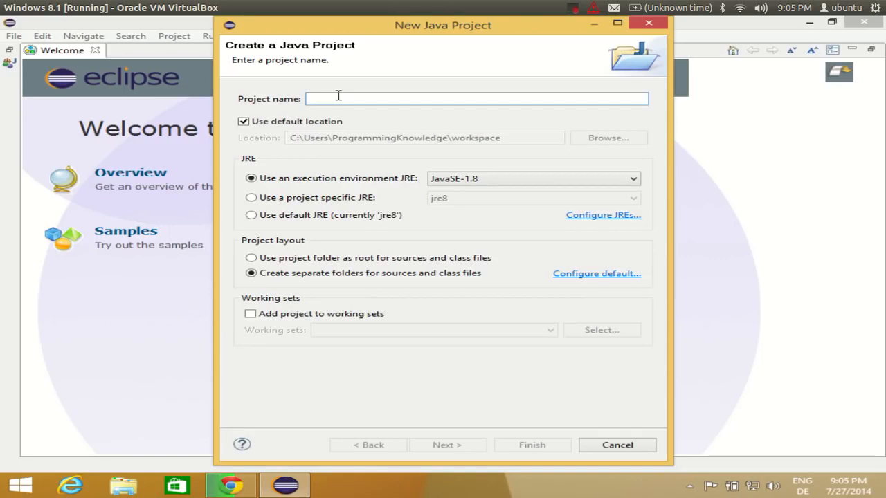
{"action": "type", "text": "H"}
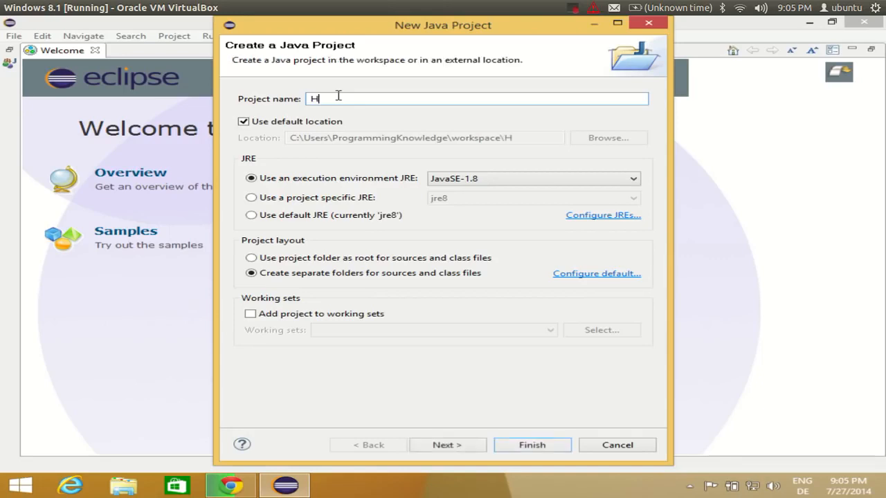
{"action": "type", "text": "elloWorld"}
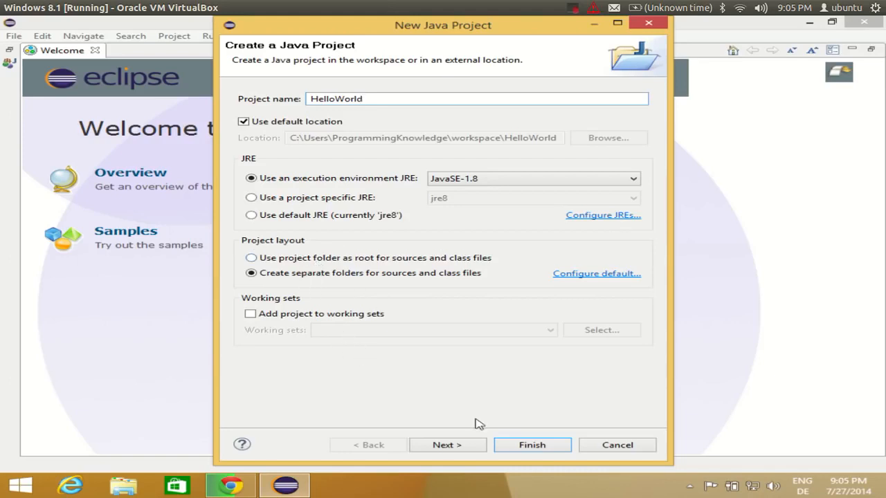
{"action": "left_click", "coordinate": [539, 448]}
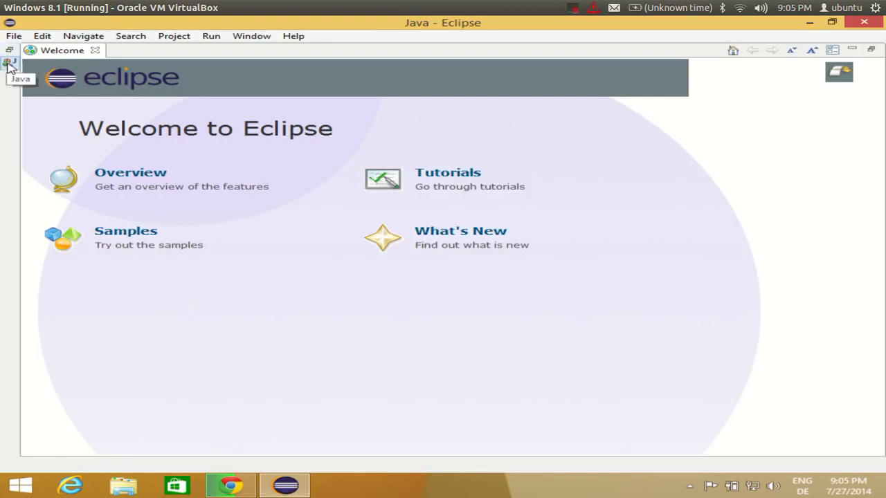
Close the Welcome page and expand the HelloWorld project to inspect its src folder and JRE System Library
{"action": "left_click", "coordinate": [97, 53]}
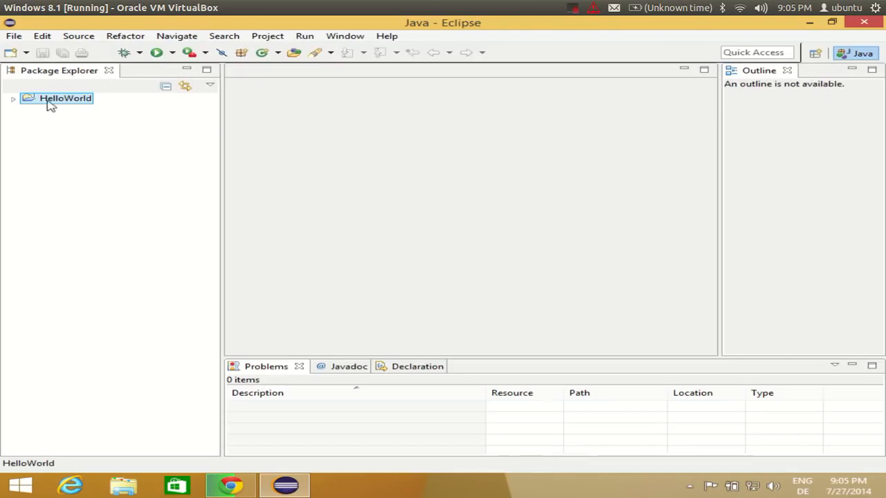
{"action": "left_click", "coordinate": [13, 101]}
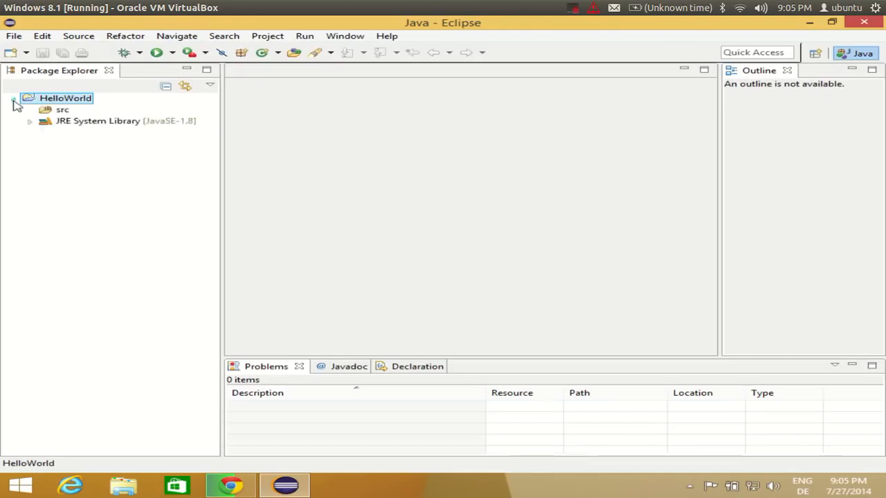
{"action": "left_click", "coordinate": [59, 113]}
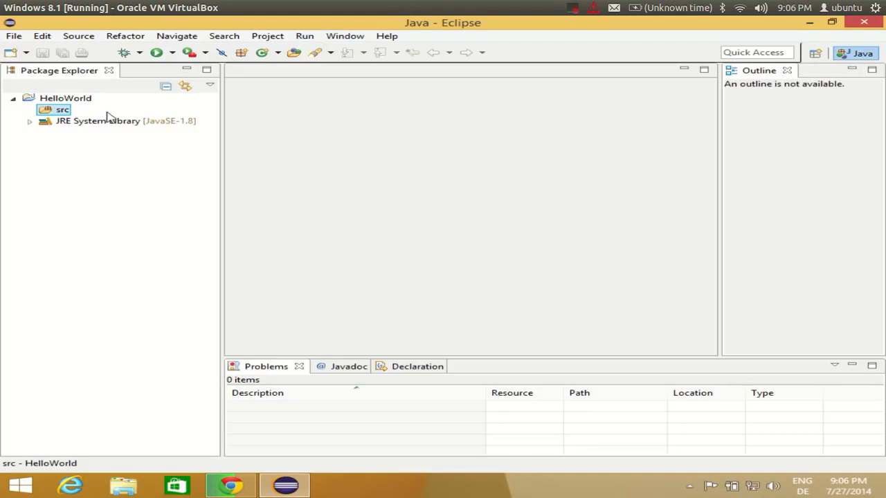
{"action": "left_click", "coordinate": [30, 122]}
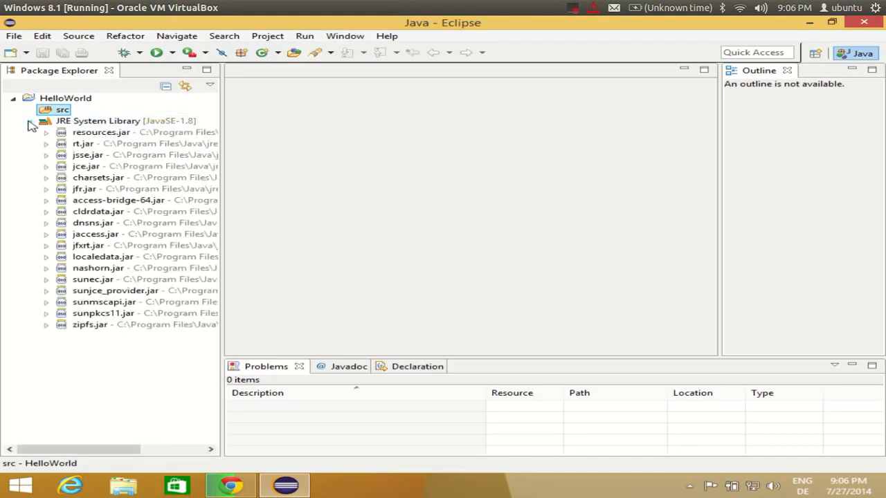
{"action": "left_click", "coordinate": [30, 122]}
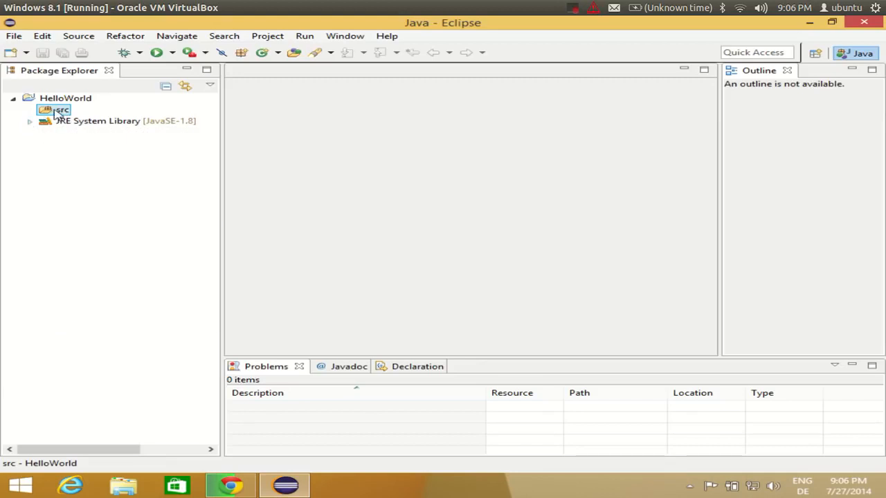
Create a public Java class named HelloWorld in the src folder with a public static void main(String[] args) method stub
{"action": "right_click", "coordinate": [58, 115]}
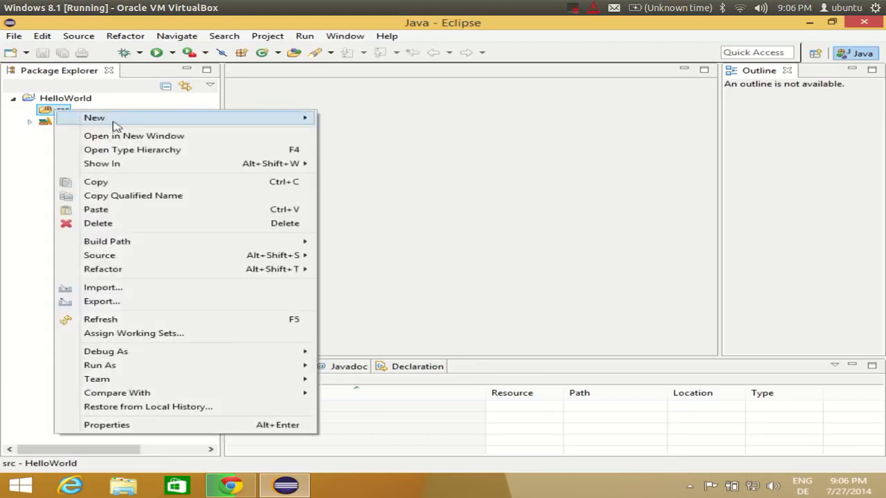
{"action": "mouse_move", "coordinate": [146, 119]}
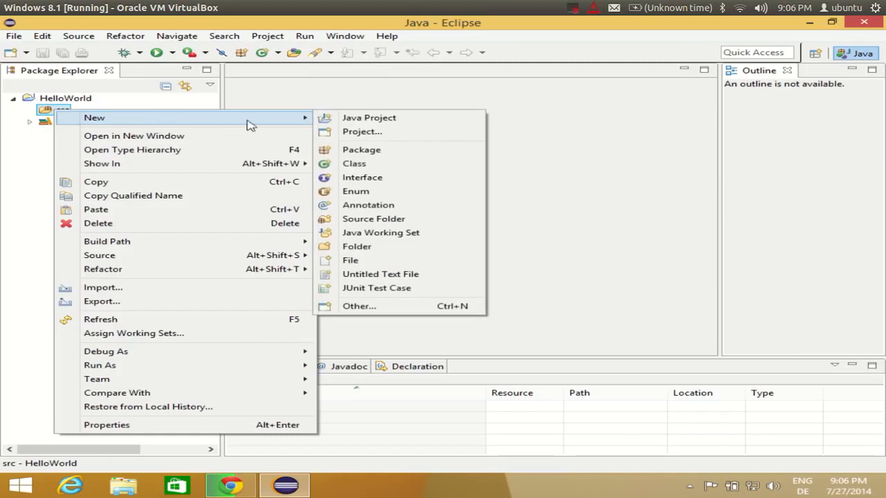
{"action": "left_click", "coordinate": [346, 166]}
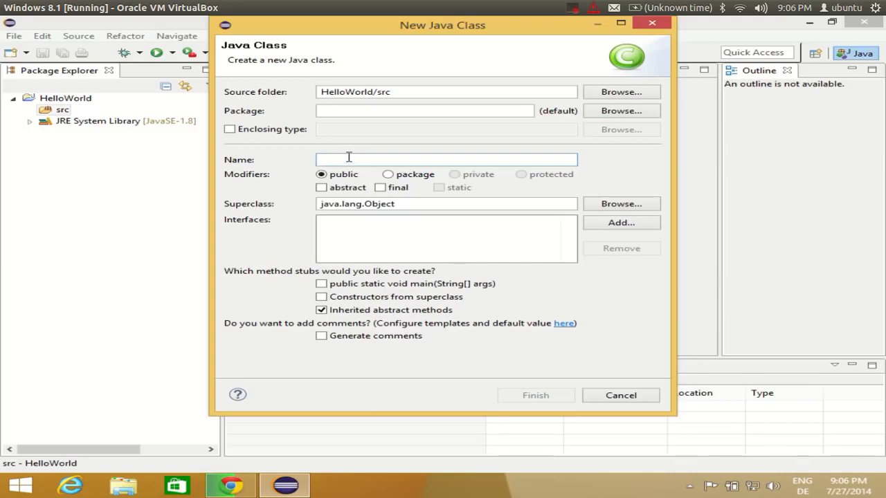
{"action": "type", "text": "H"}
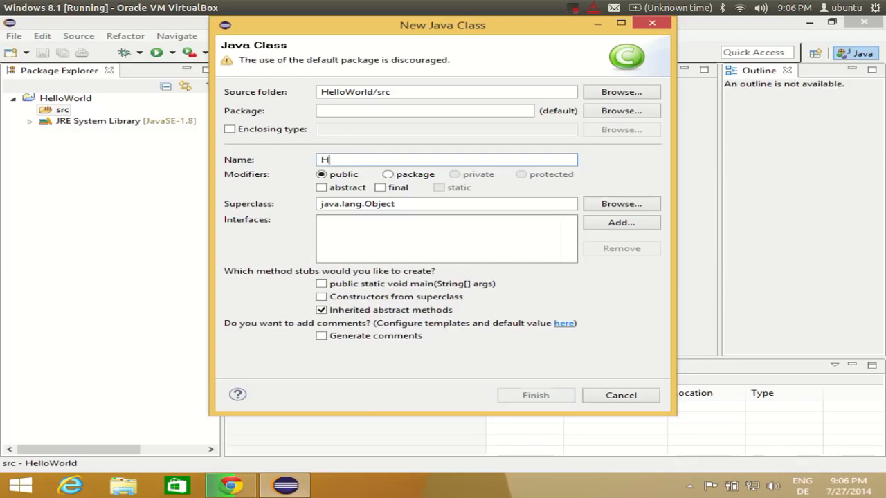
{"action": "type", "text": "elloWorld"}
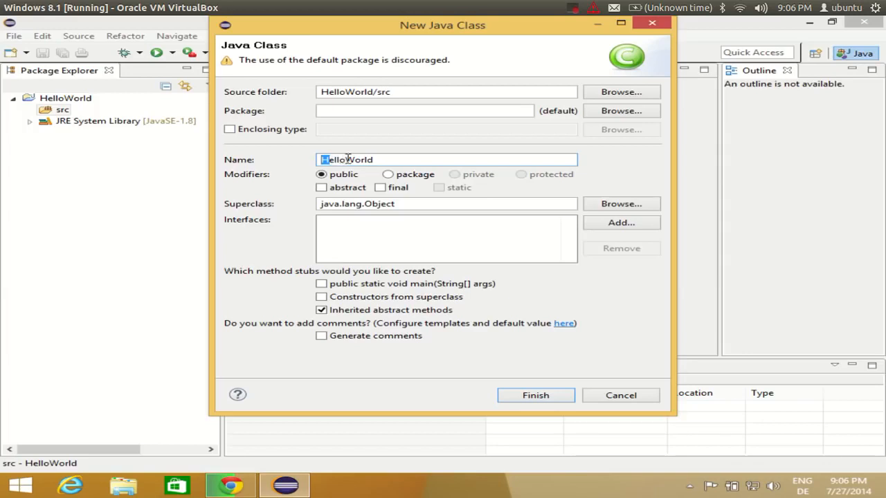
{"action": "mouse_move", "coordinate": [346, 159]}
{"action": "left_mouse_down"}
{"action": "mouse_move", "coordinate": [364, 159]}
{"action": "mouse_move", "coordinate": [333, 158]}
{"action": "left_mouse_up"}
{"action": "left_click", "coordinate": [376, 160]}
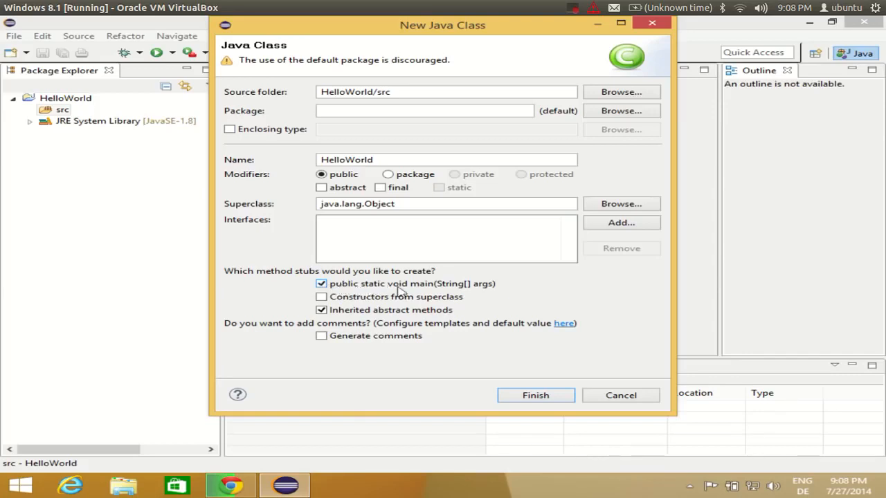
{"action": "left_click", "coordinate": [536, 396]}
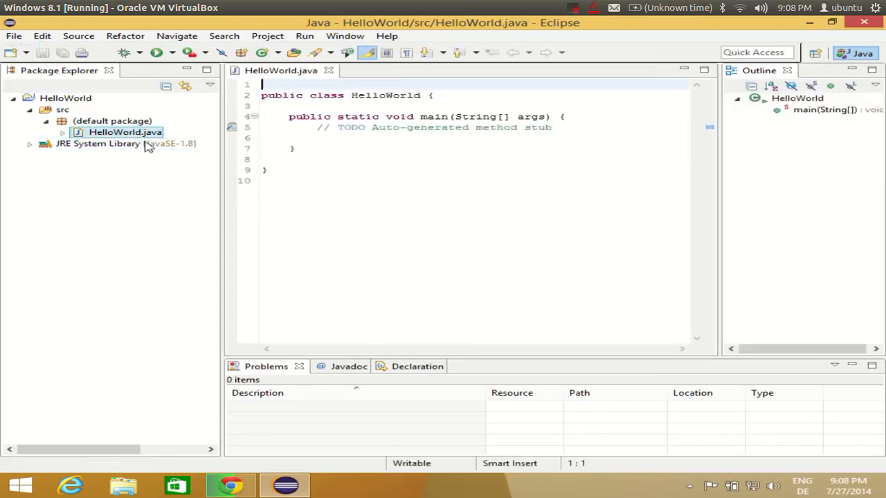
Examine the generated code in HelloWorld.java, including the class name and the main method block
{"action": "left_click_drag", "start_coordinate": [263, 88], "coordinate": [304, 180]}
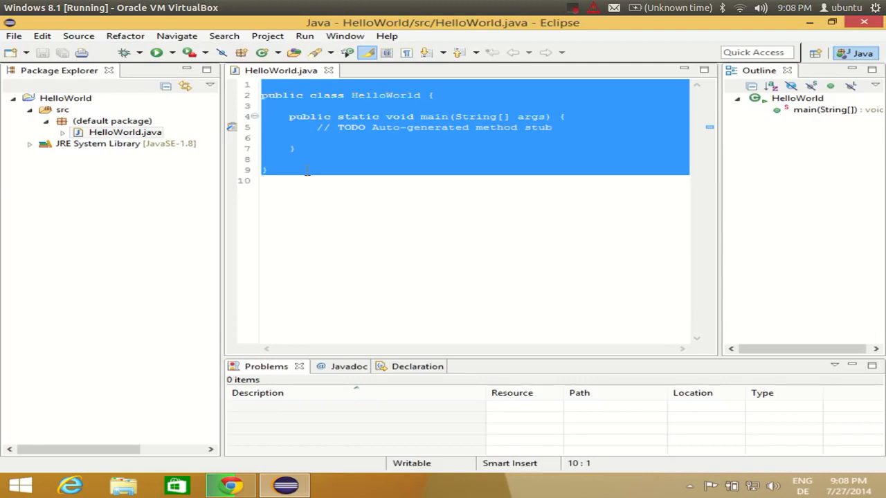
{"action": "left_click", "coordinate": [316, 148]}
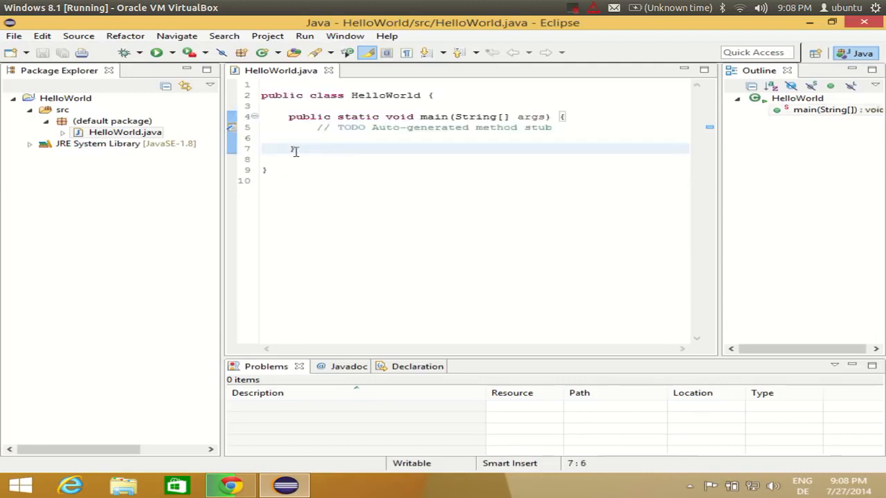
{"action": "double_click", "coordinate": [372, 95]}
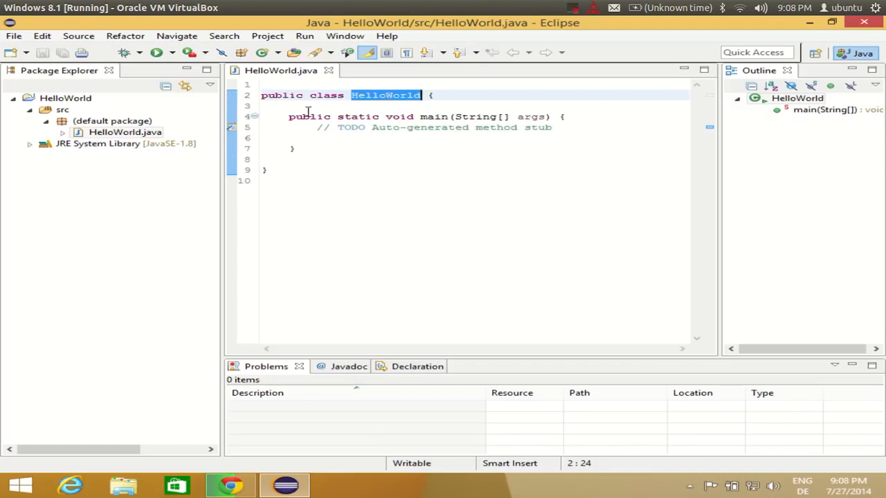
{"action": "mouse_move", "coordinate": [290, 116]}
{"action": "left_mouse_down"}
{"action": "mouse_move", "coordinate": [316, 153]}
{"action": "mouse_move", "coordinate": [267, 129]}
{"action": "mouse_move", "coordinate": [273, 119]}
{"action": "left_mouse_up"}
{"action": "left_click", "coordinate": [316, 152]}
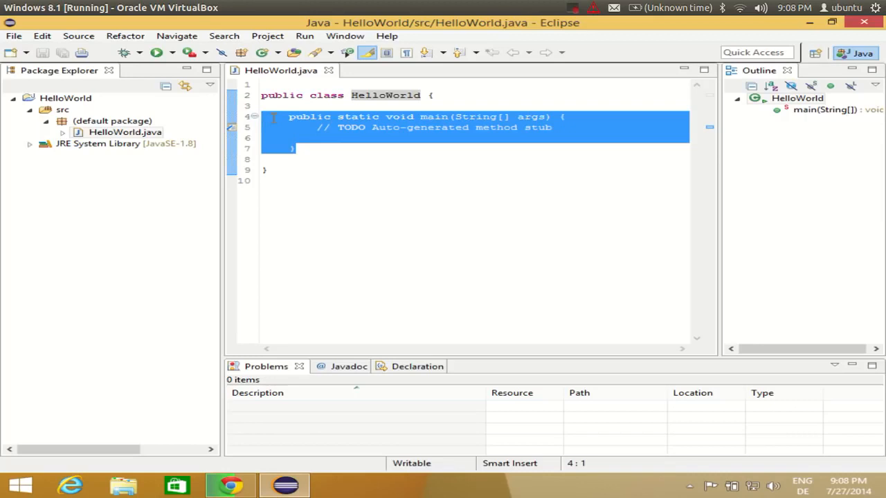
{"action": "left_click", "coordinate": [274, 119]}
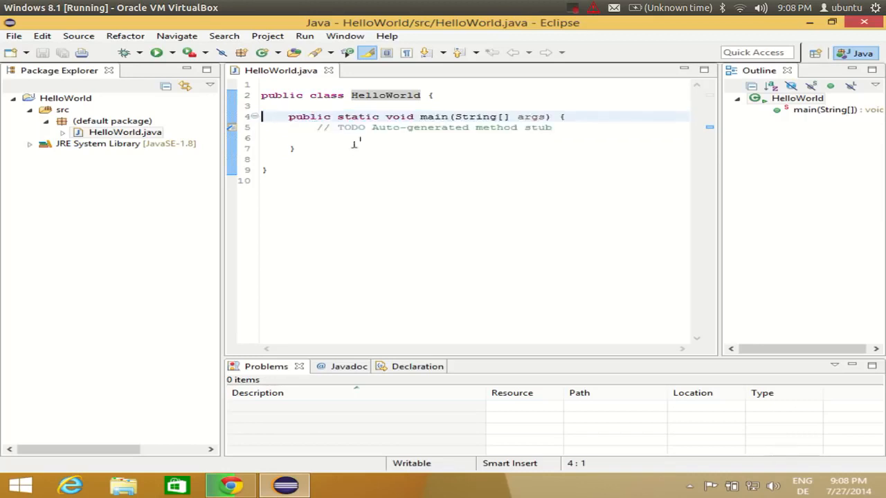
Add a System.out.println(); statement under the TODO comment in the main method, using the no-argument println completion proposal
{"action": "left_click", "coordinate": [392, 139]}
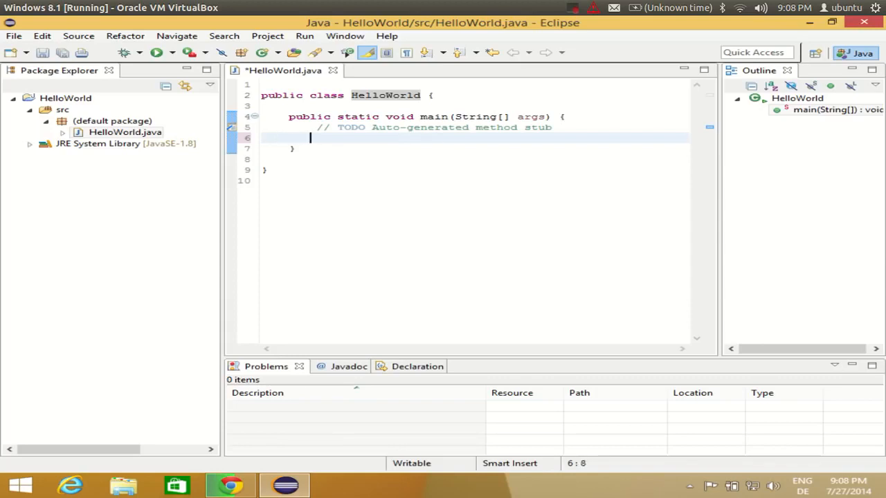
{"action": "type", "text": "sy"}
{"action": "key", "text": "BackSpace"}
{"action": "key", "text": "BackSpace"}
{"action": "type", "text": "Syste"}
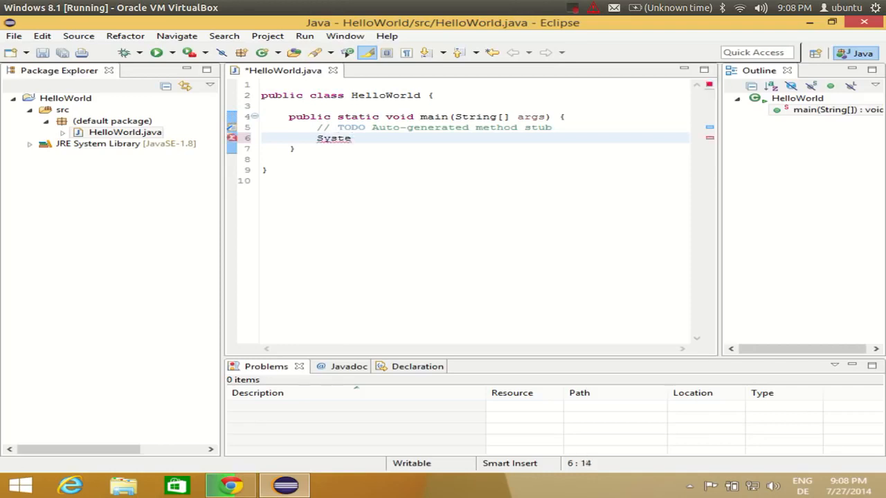
{"action": "type", "text": "m."}
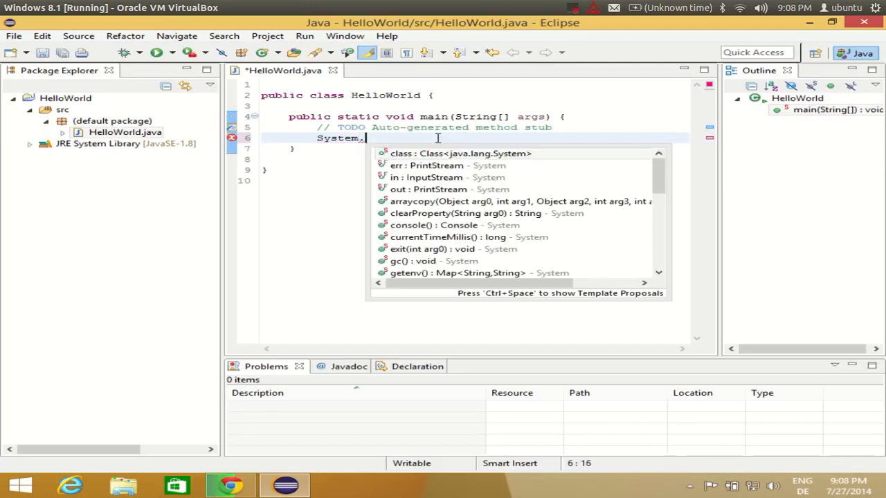
{"action": "type", "text": "out."}
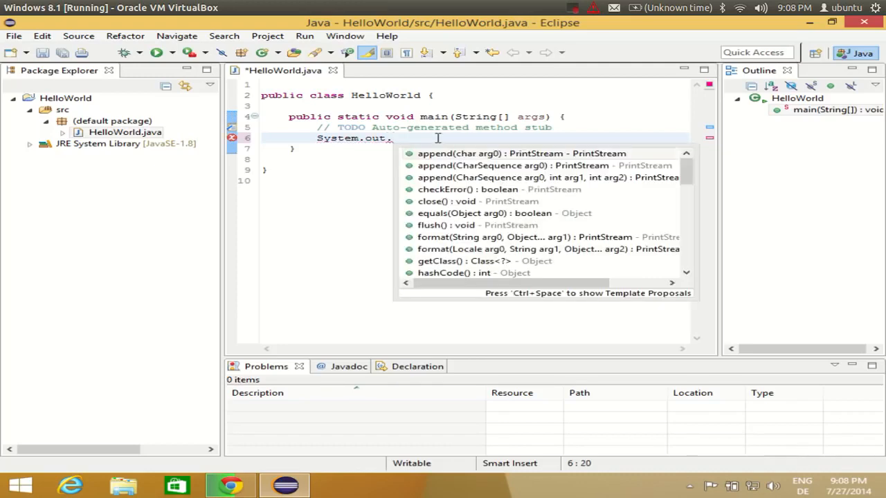
{"action": "type", "text": "prin"}
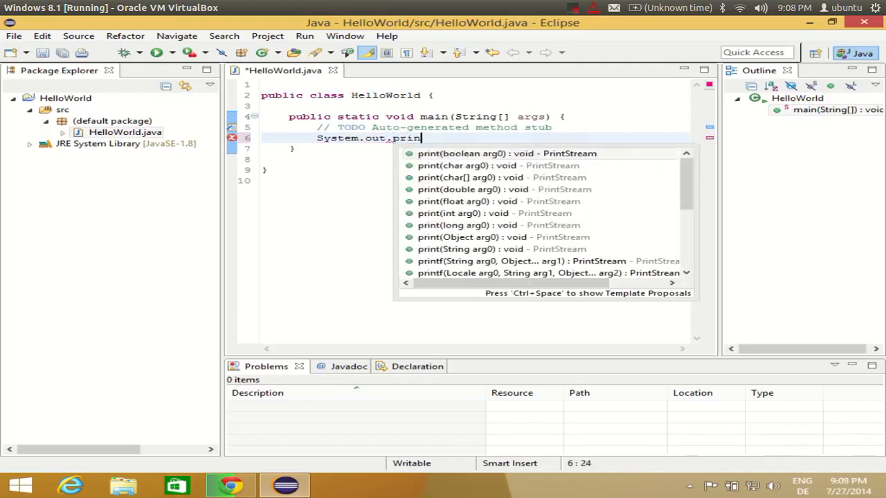
{"action": "type", "text": "tln"}
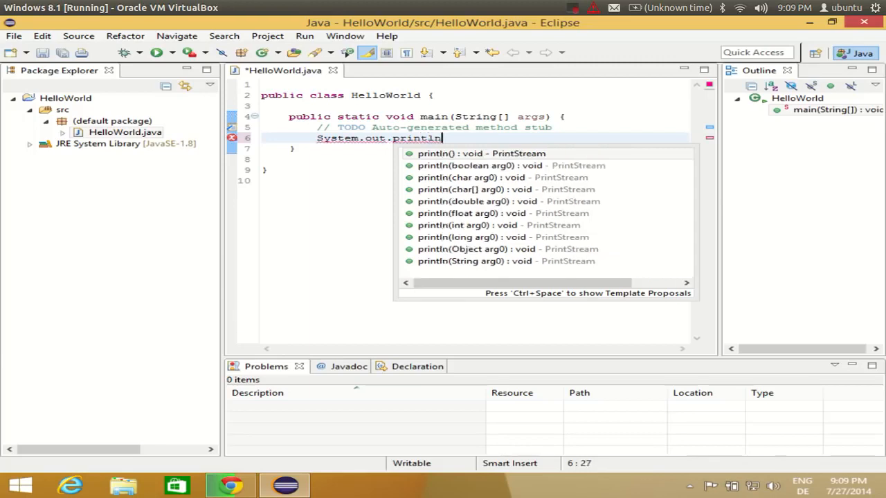
{"action": "double_click", "coordinate": [485, 155]}
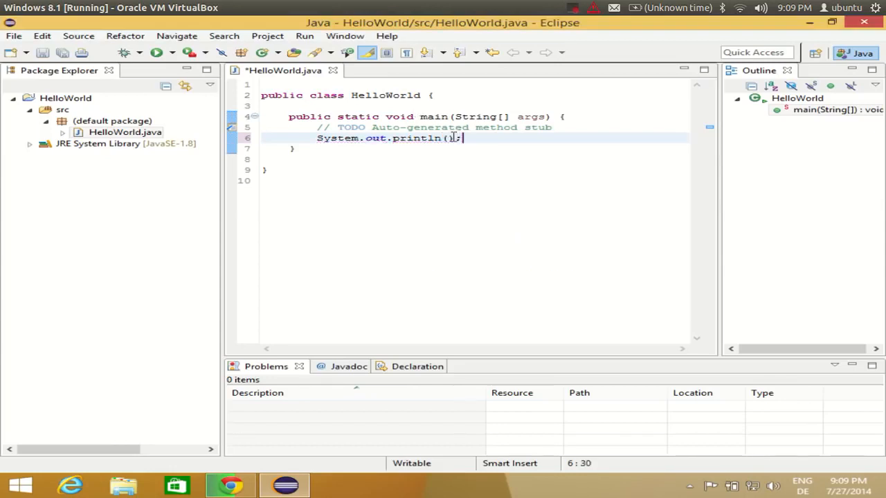
Insert the string "Hello World" as the argument of the println call and review the finished statement
{"action": "left_click", "coordinate": [446, 137]}
{"action": "type", "text": "\"Hello "}
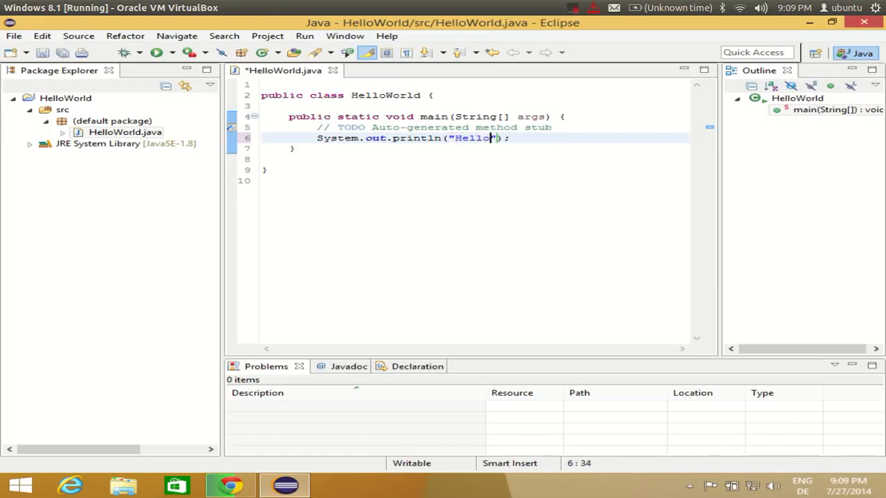
{"action": "type", "text": "World"}
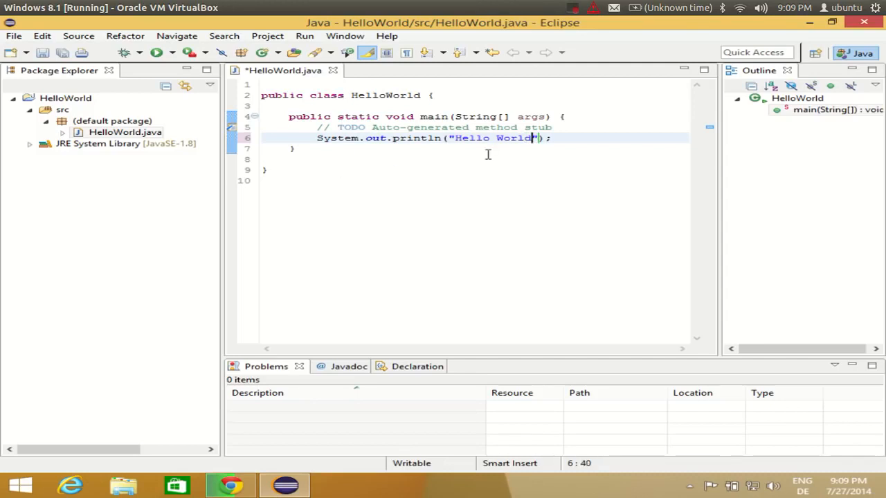
{"action": "left_click_drag", "start_coordinate": [552, 138], "coordinate": [309, 140]}
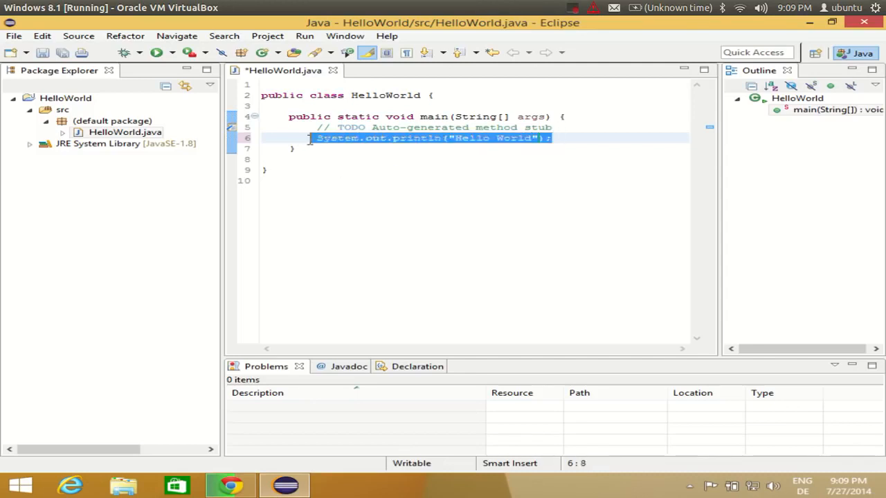
{"action": "left_click", "coordinate": [368, 164]}
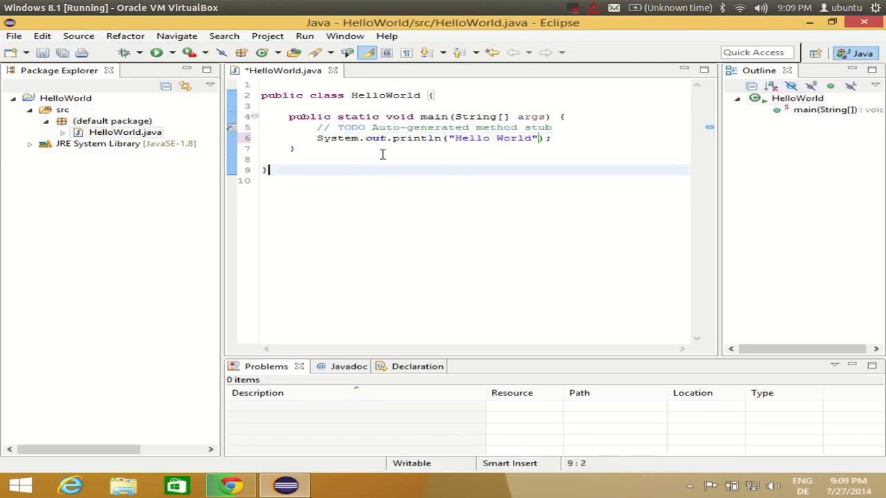
Run the HelloWorld program, saving HelloWorld.java before the launch
{"action": "left_click", "coordinate": [306, 38]}
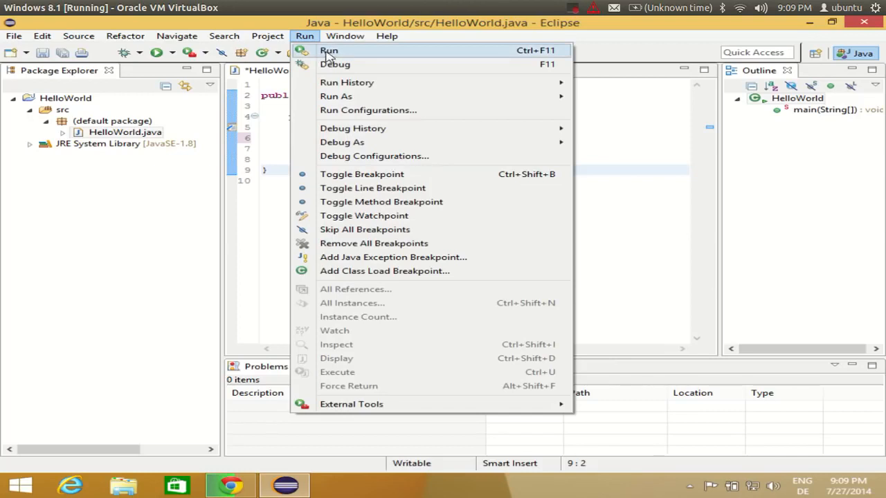
{"action": "left_click", "coordinate": [328, 53]}
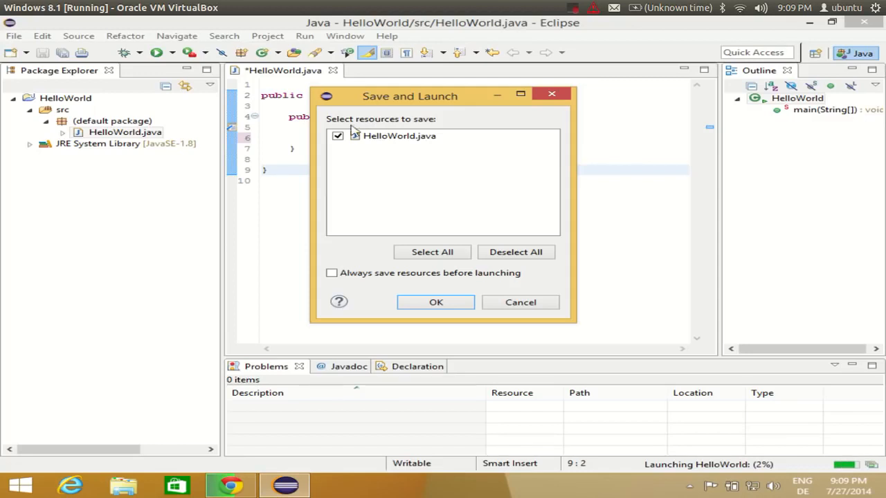
{"action": "left_click", "coordinate": [375, 137]}
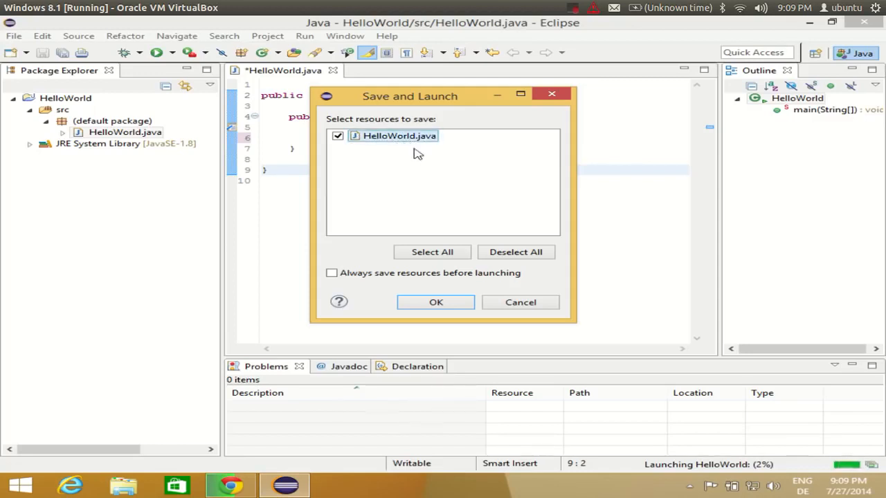
{"action": "left_click", "coordinate": [430, 303]}
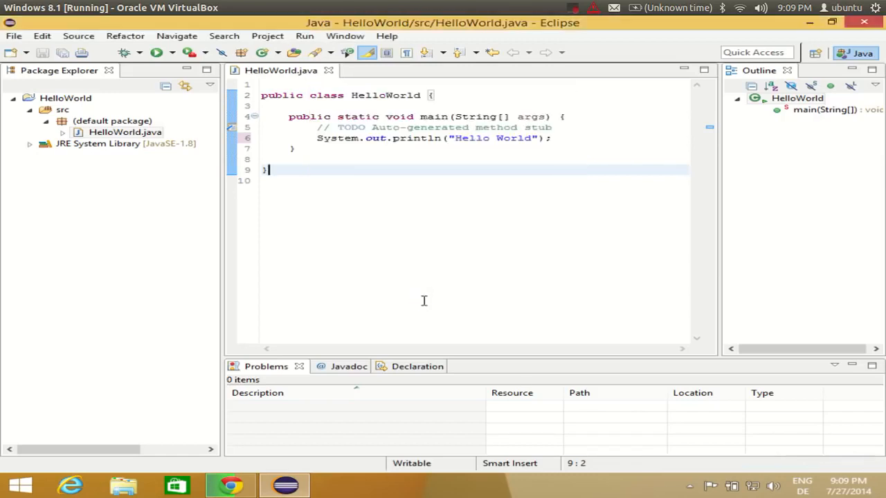
Examine the program's output line in the Console
{"action": "left_click_drag", "start_coordinate": [306, 392], "coordinate": [223, 392]}
{"action": "left_click_drag", "start_coordinate": [346, 392], "coordinate": [210, 396]}
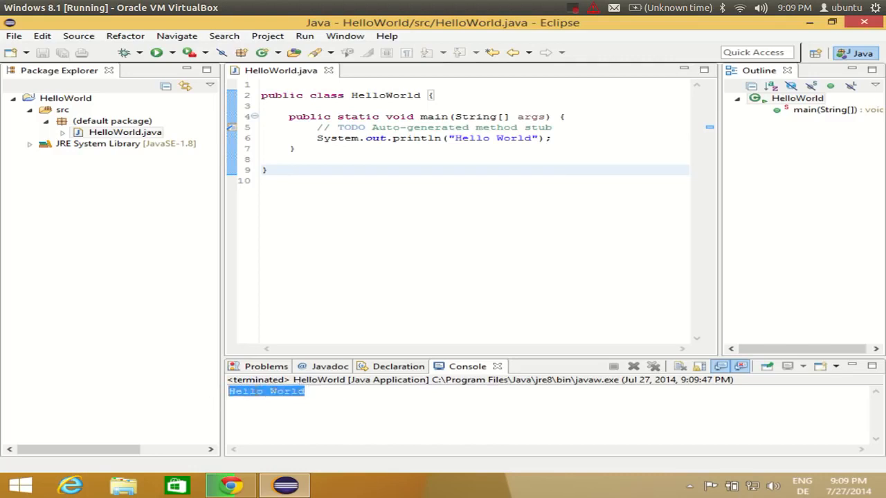
{"action": "left_click", "coordinate": [285, 393]}
{"action": "left_click_drag", "start_coordinate": [323, 393], "coordinate": [229, 392]}
{"action": "left_click", "coordinate": [315, 391]}
{"action": "left_click_drag", "start_coordinate": [315, 391], "coordinate": [227, 393]}
{"action": "left_click", "coordinate": [322, 392]}
{"action": "left_click_drag", "start_coordinate": [323, 392], "coordinate": [227, 392]}
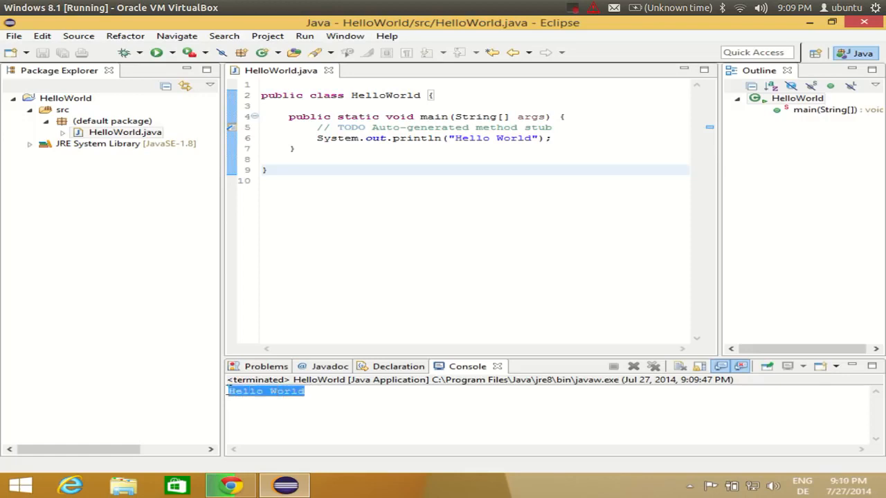